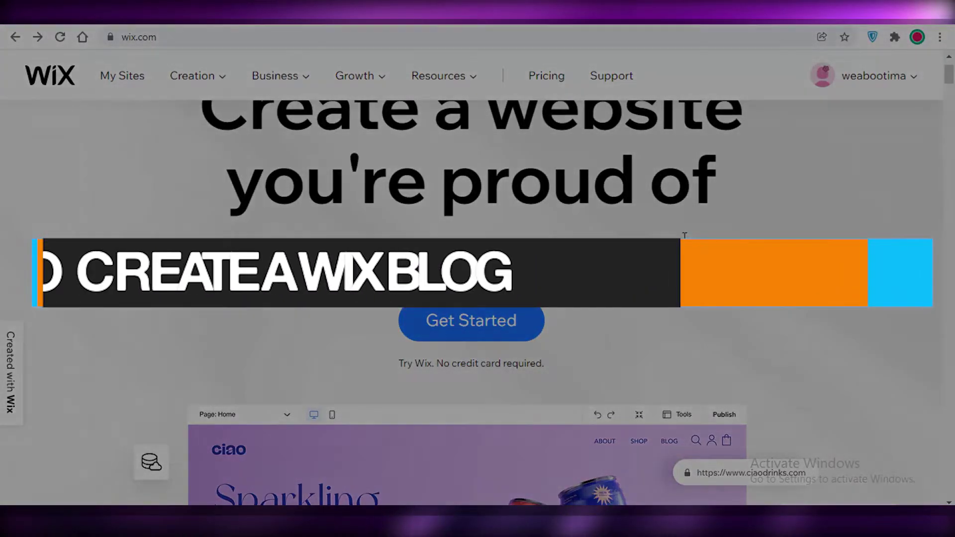
# - Look over the wix.com home page and start building a website with Get Started
pyautogui.scroll(-5, 646, 322)
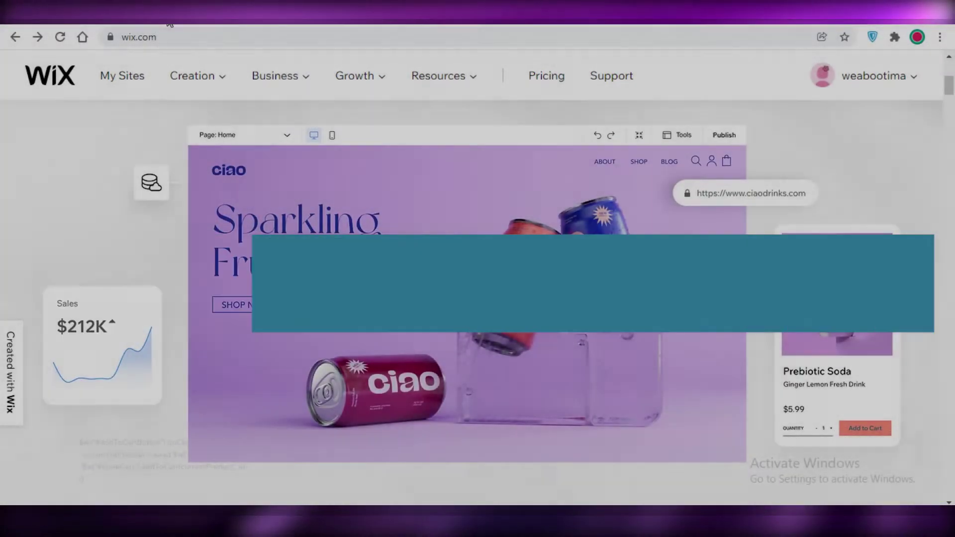
pyautogui.scroll(7, 504, 213)
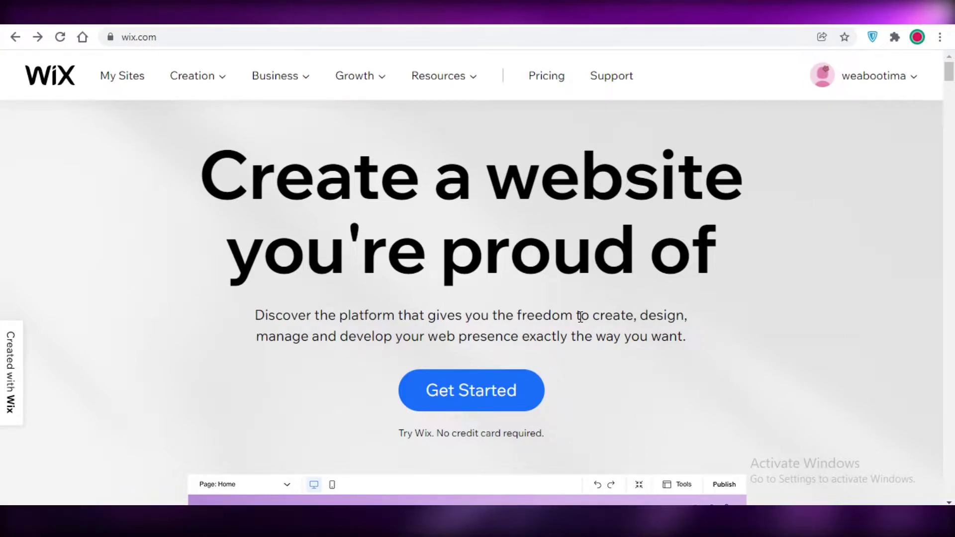
pyautogui.scroll(-4, 577, 319)
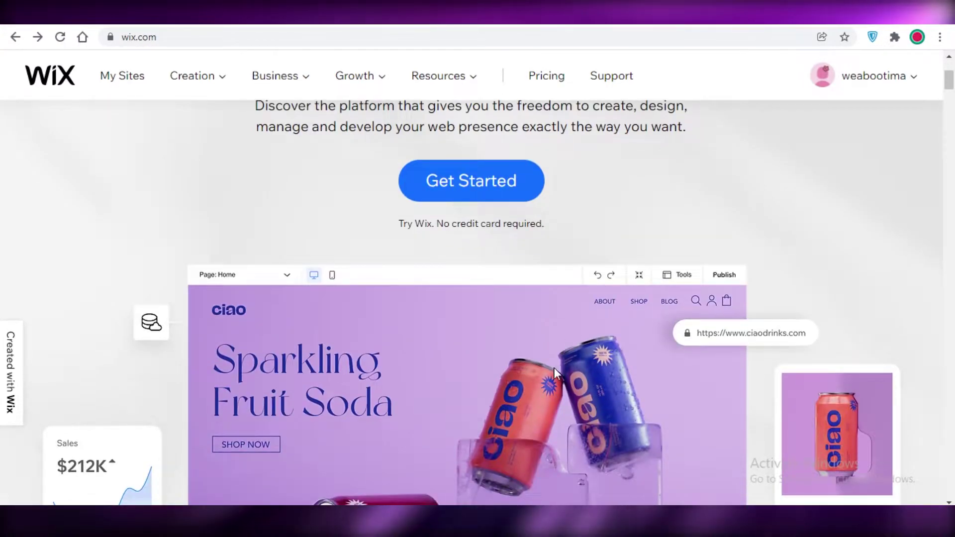
pyautogui.scroll(4, 547, 238)
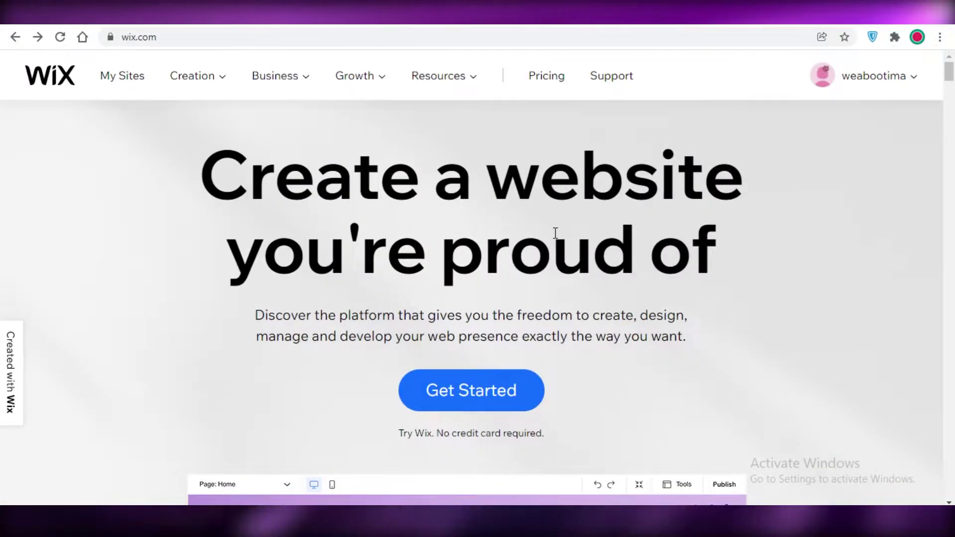
pyautogui.click(512, 389)
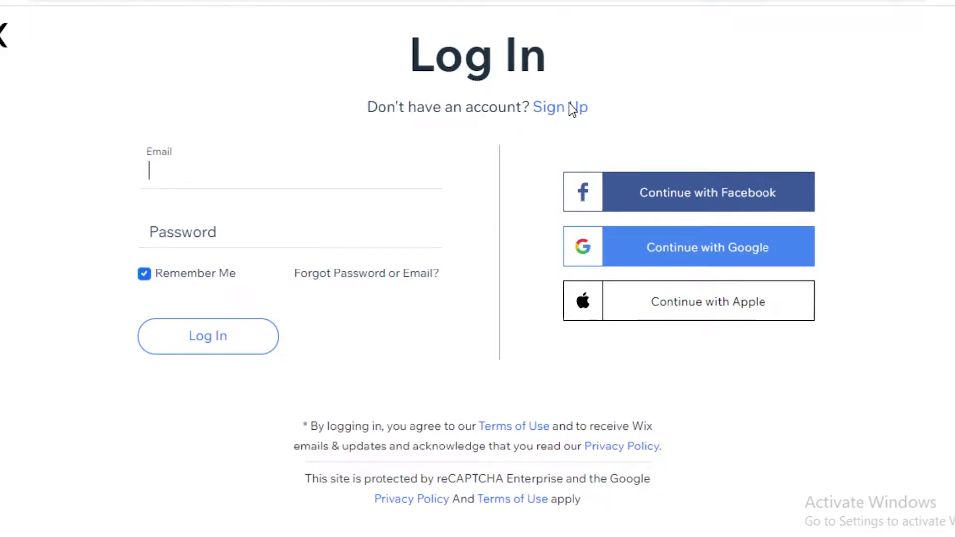
# - Switch from Log In to Sign Up, then create a new site from My Sites
pyautogui.click(568, 109)
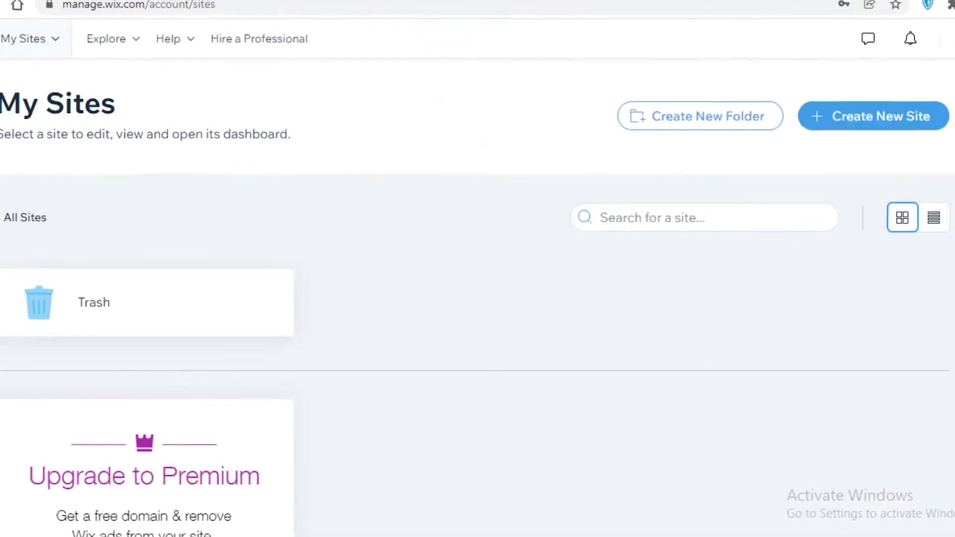
pyautogui.scroll(-3, 363, 128)
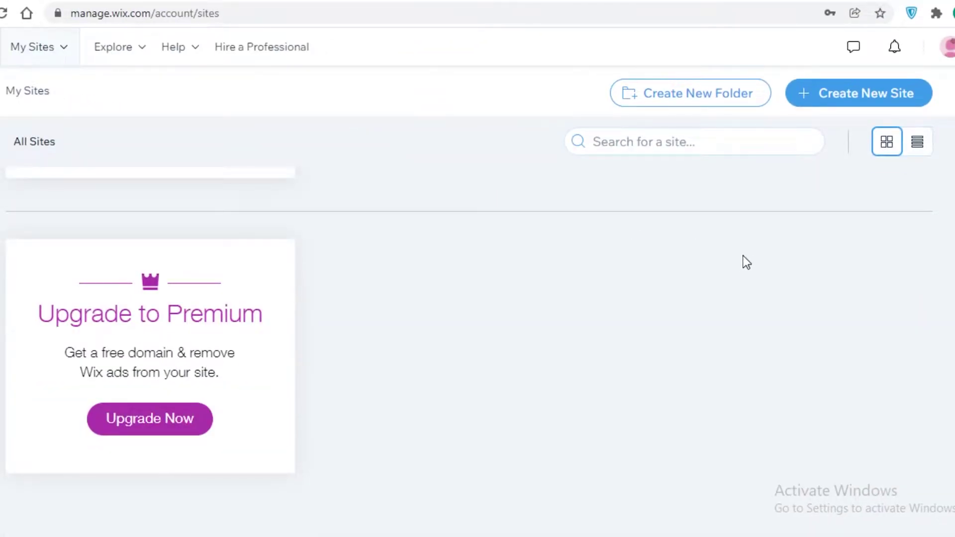
pyautogui.scroll(3, 648, 183)
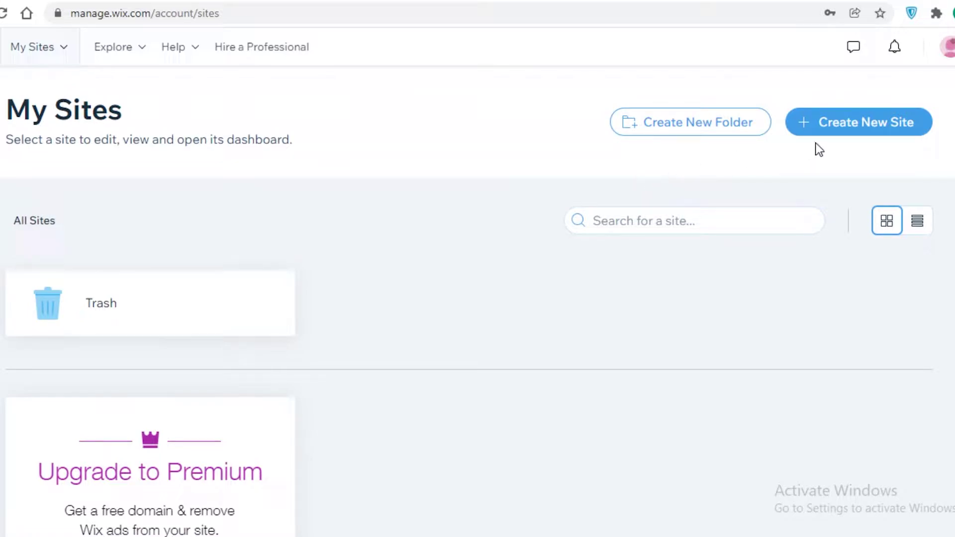
pyautogui.click(825, 128)
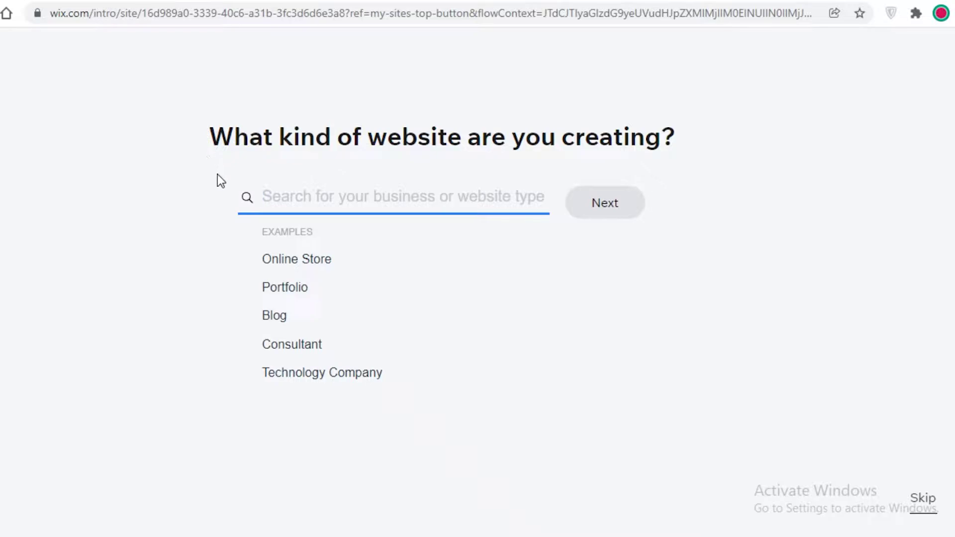
# - Choose Blog as the website type and continue to the blog template gallery
pyautogui.click(276, 322)
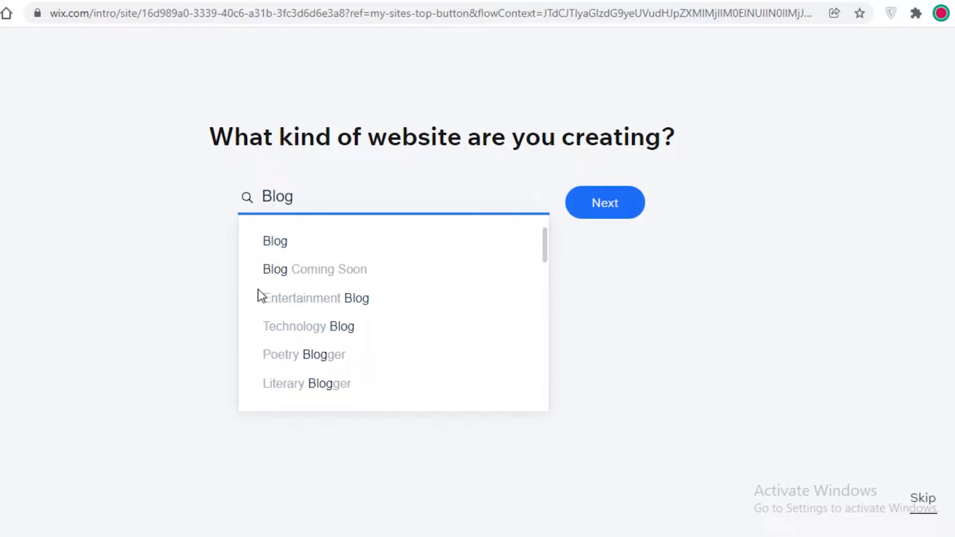
pyautogui.click(594, 206)
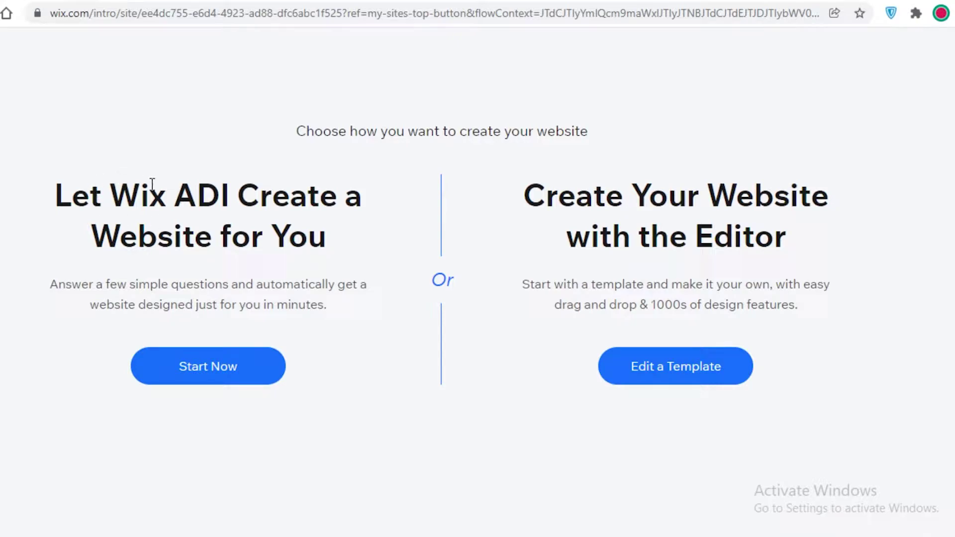
pyautogui.moveTo(294, 130); pyautogui.dragTo(266, 237)
pyautogui.click(14, 243)
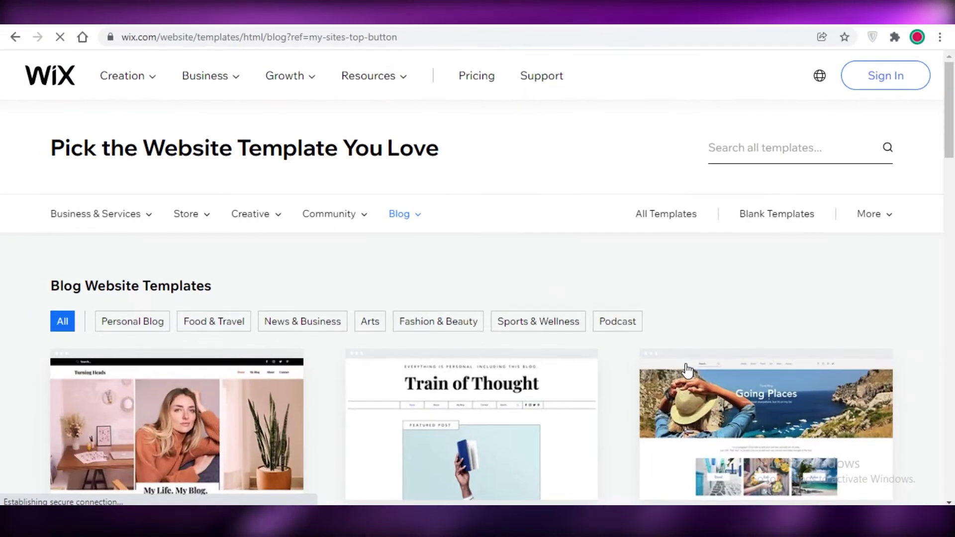
# - Browse the blog templates and move to page 2
pyautogui.scroll(-5, 658, 387)
pyautogui.scroll(5, 664, 371)
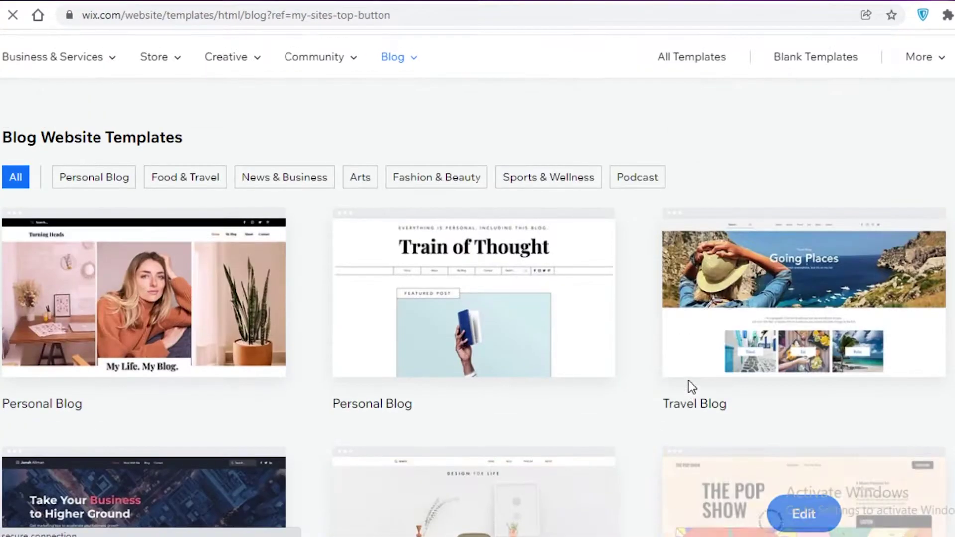
pyautogui.scroll(-4, 879, 466)
pyautogui.scroll(-10, 930, 495)
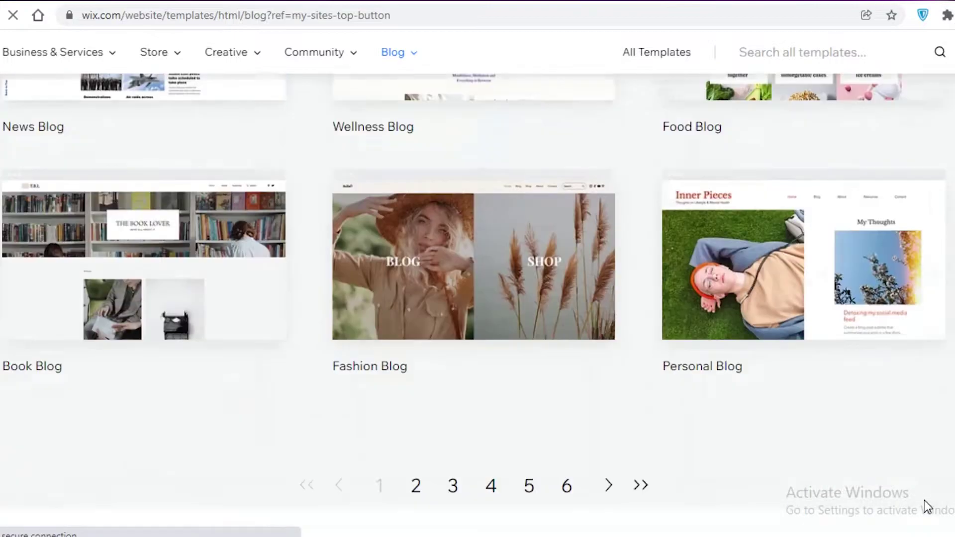
pyautogui.scroll(2, 731, 483)
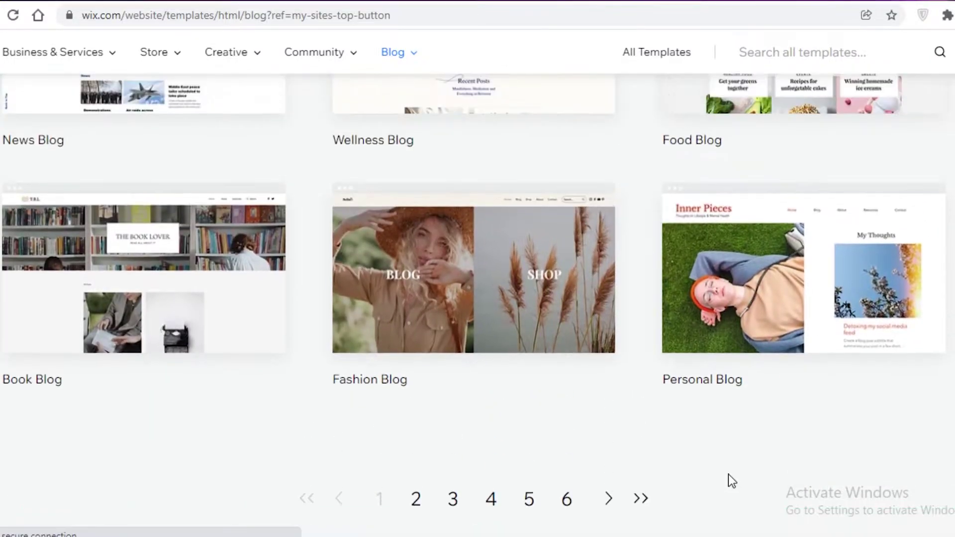
pyautogui.scroll(-4, 622, 454)
pyautogui.scroll(12, 467, 362)
pyautogui.scroll(-10, 475, 342)
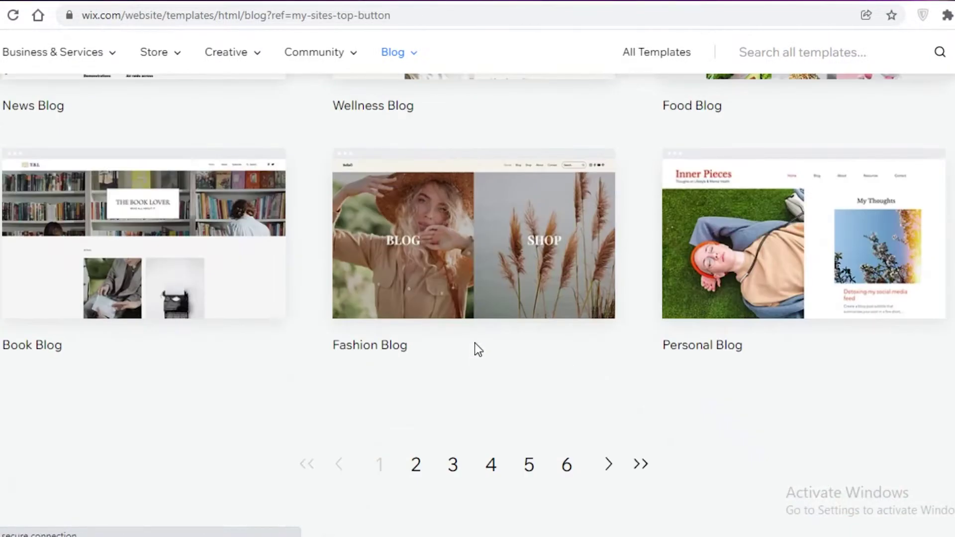
pyautogui.click(421, 383)
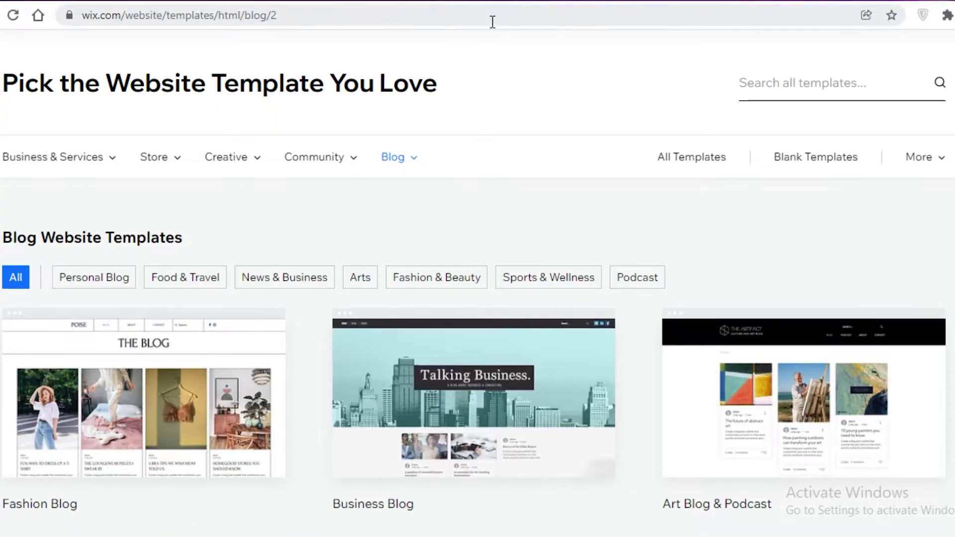
# - Filter the gallery to Blank Templates, then widen it to All Templates
pyautogui.scroll(-6, 485, 144)
pyautogui.scroll(-5, 490, 207)
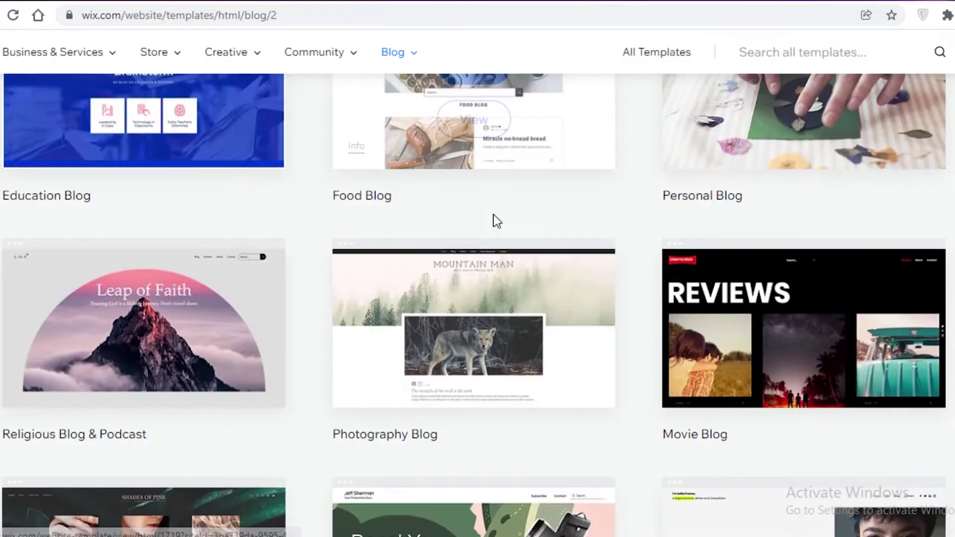
pyautogui.scroll(11, 494, 219)
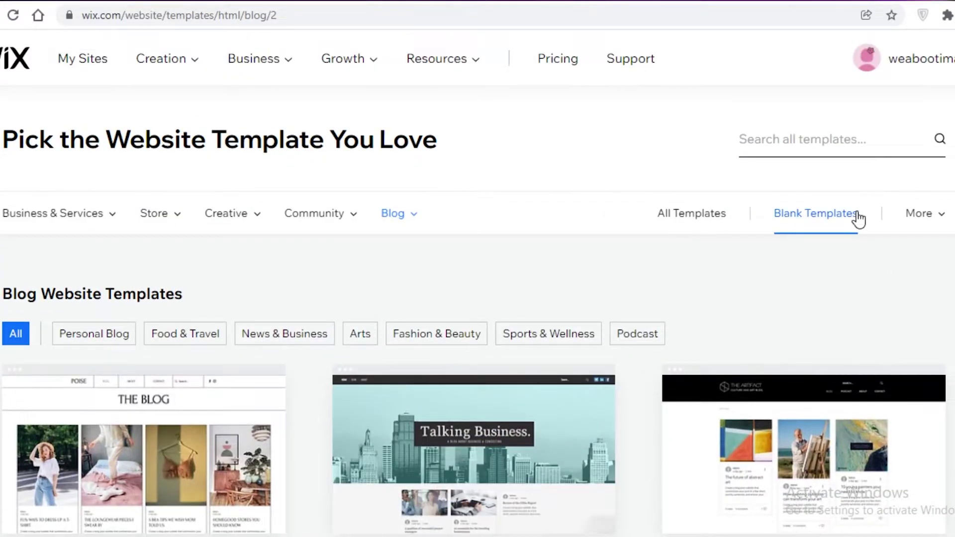
pyautogui.click(853, 221)
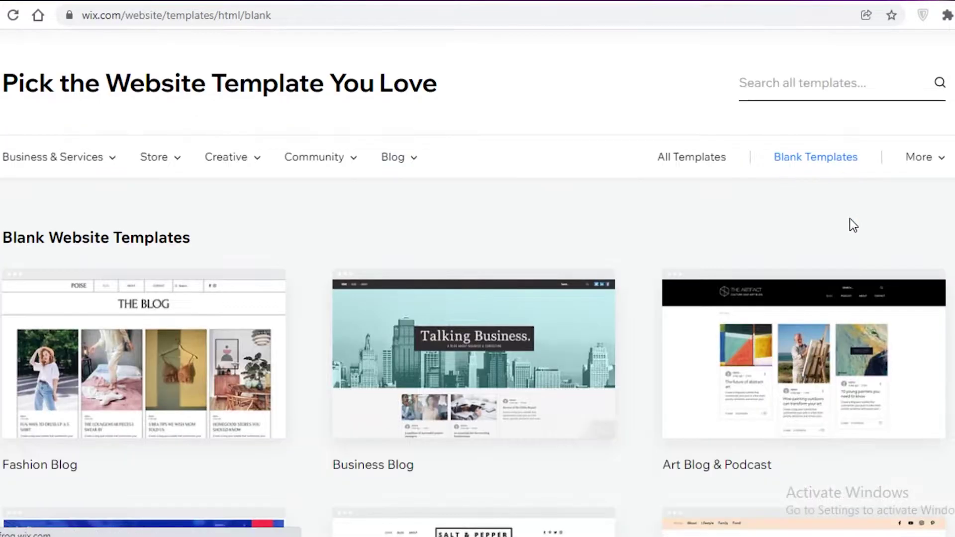
pyautogui.scroll(-7, 686, 288)
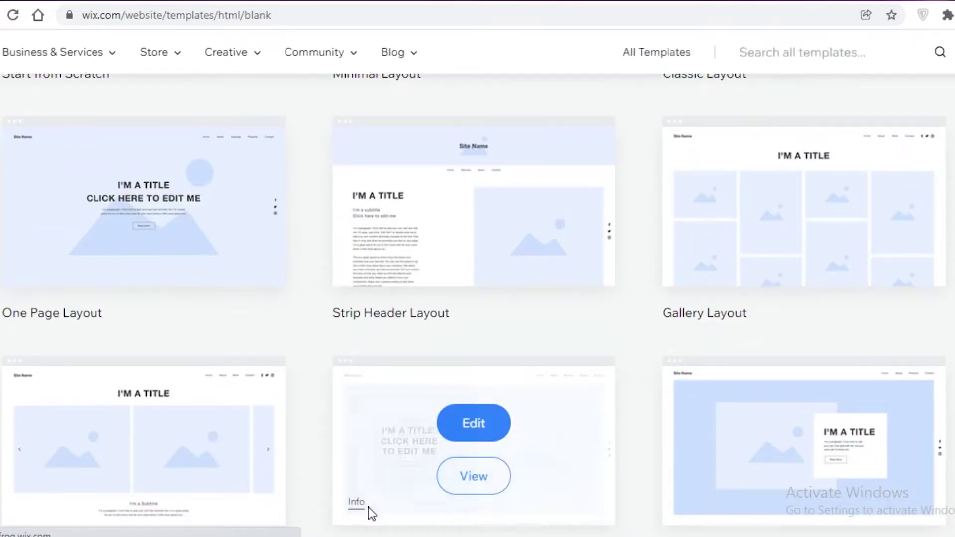
pyautogui.scroll(-3, 616, 281)
pyautogui.scroll(8, 599, 282)
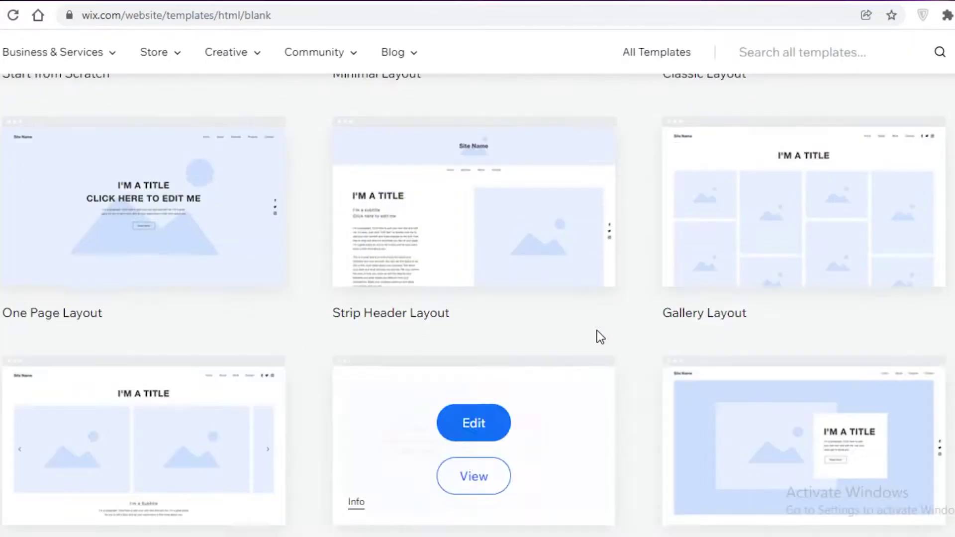
pyautogui.scroll(3, 646, 383)
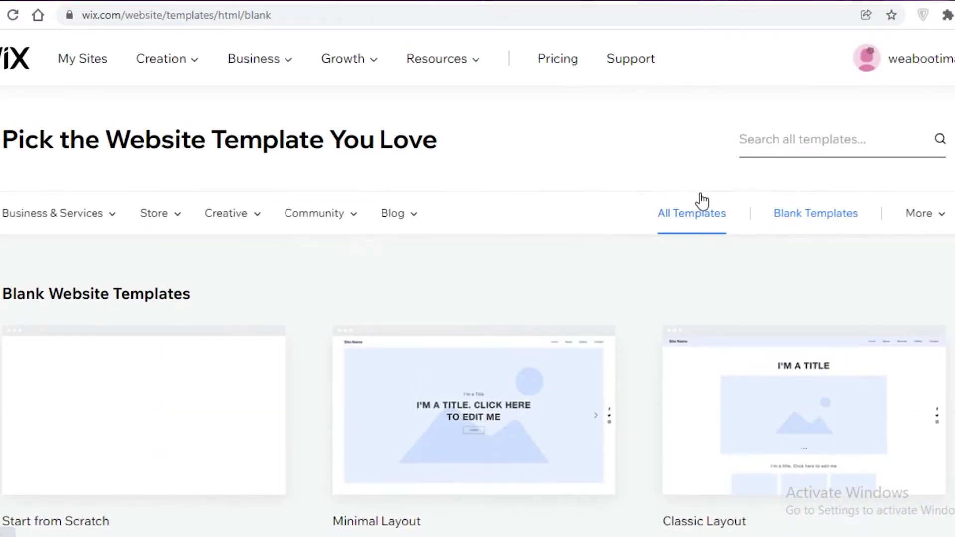
pyautogui.click(720, 214)
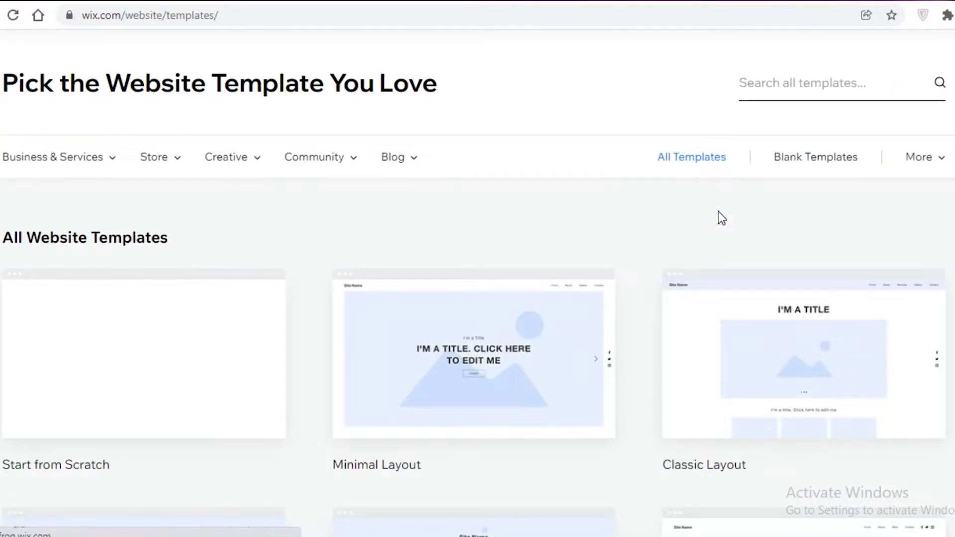
# - Browse all website templates and go to page 3
pyautogui.scroll(-6, 676, 269)
pyautogui.scroll(1, 597, 278)
pyautogui.scroll(-10, 536, 267)
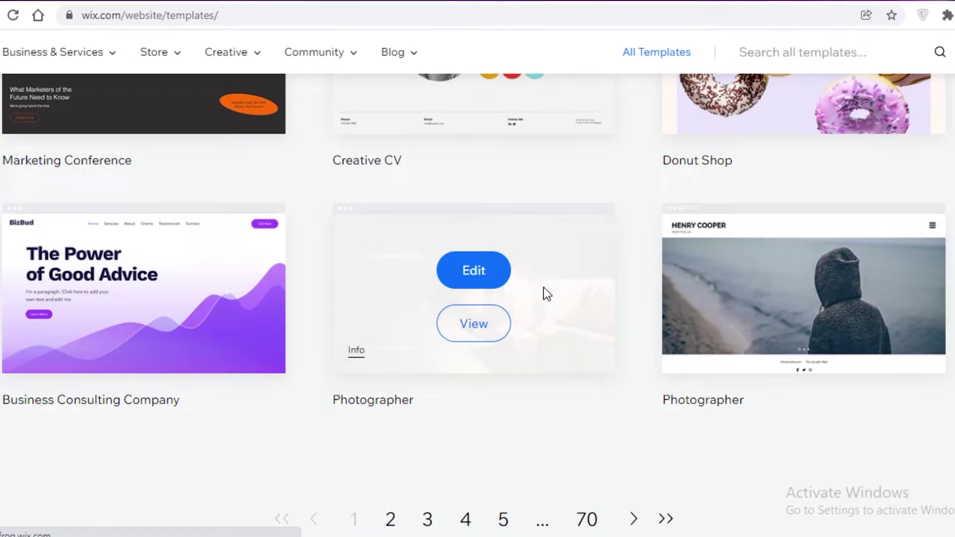
pyautogui.scroll(-1, 360, 413)
pyautogui.scroll(5, 386, 428)
pyautogui.scroll(-8, 396, 436)
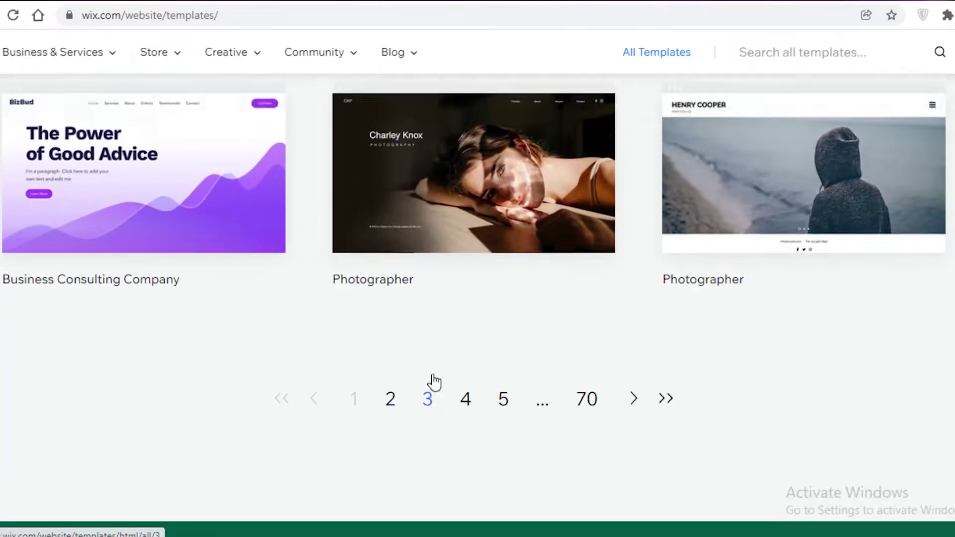
pyautogui.click(430, 372)
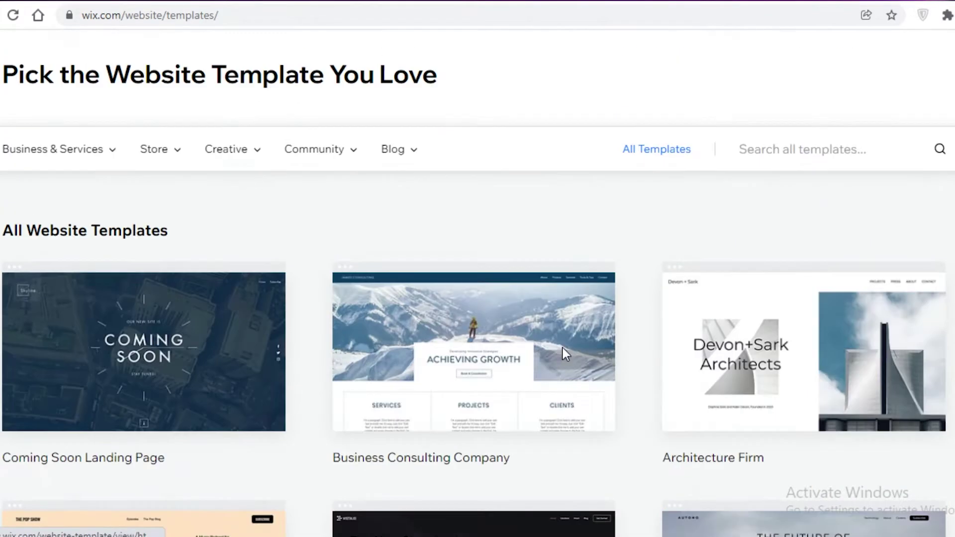
# - Search the template gallery for 'fashion blog'
pyautogui.click(792, 155)
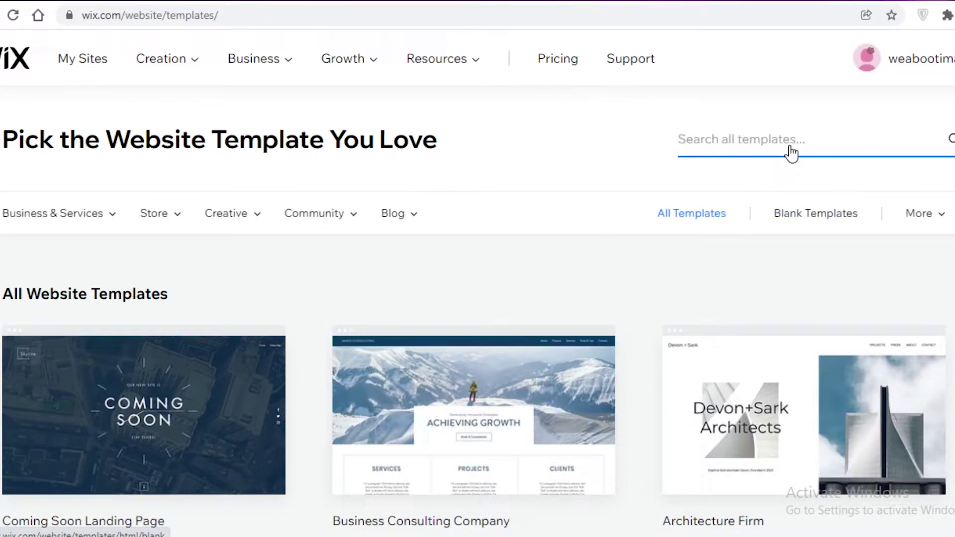
pyautogui.write('f')
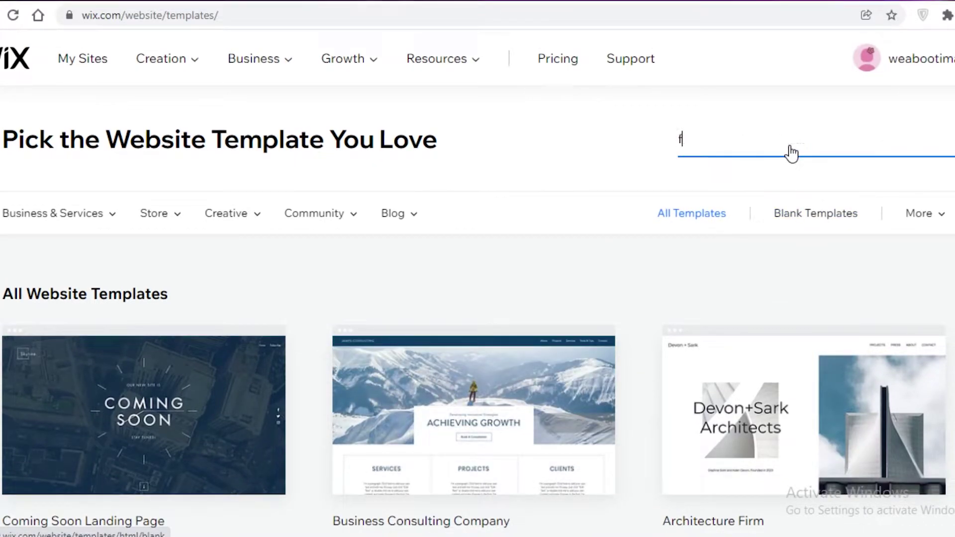
pyautogui.write('ashion blog')
pyautogui.press('Return')
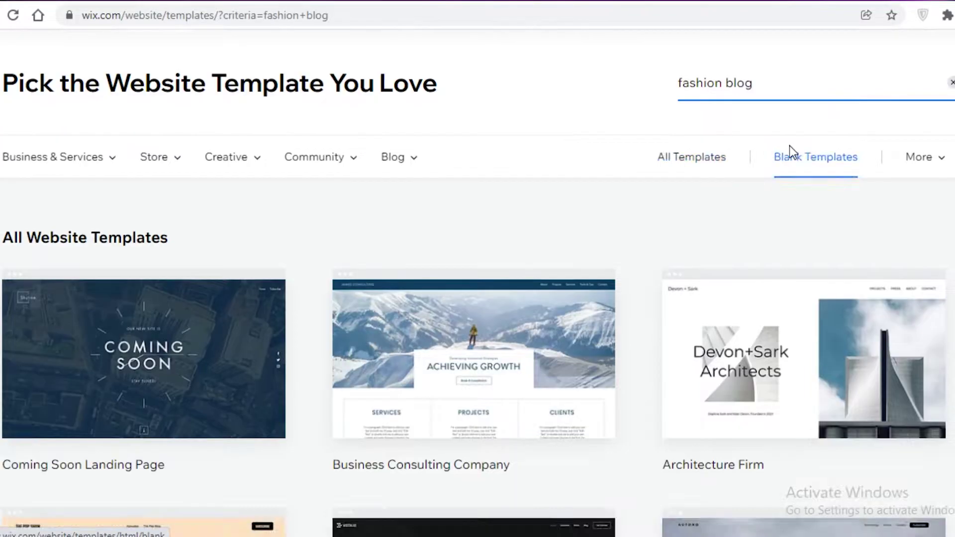
# - Scroll through the Fashion Blog, Beauty Blog and Fashion Designer results
pyautogui.scroll(-5, 106, 225)
pyautogui.scroll(2, 82, 290)
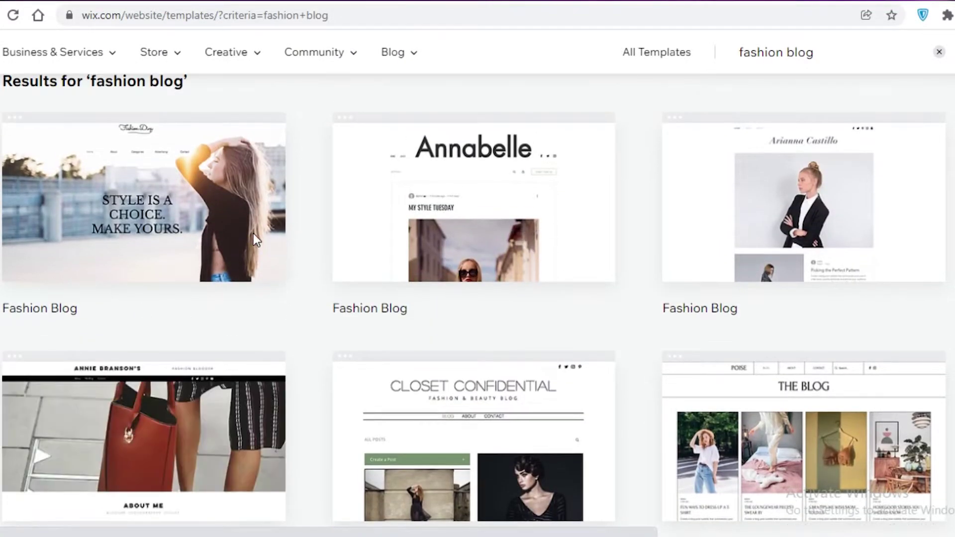
pyautogui.scroll(-6, 933, 226)
pyautogui.scroll(-2, 944, 279)
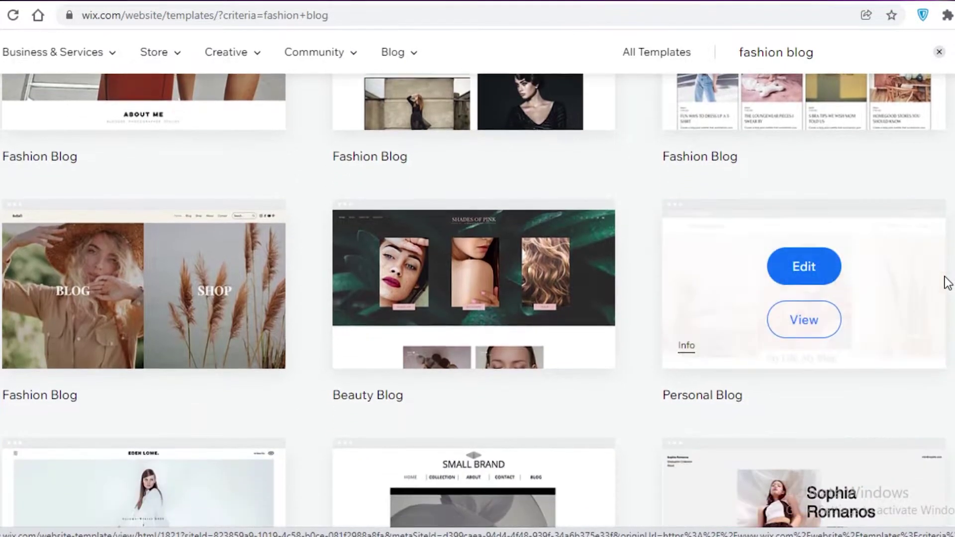
pyautogui.scroll(-6, 7, 228)
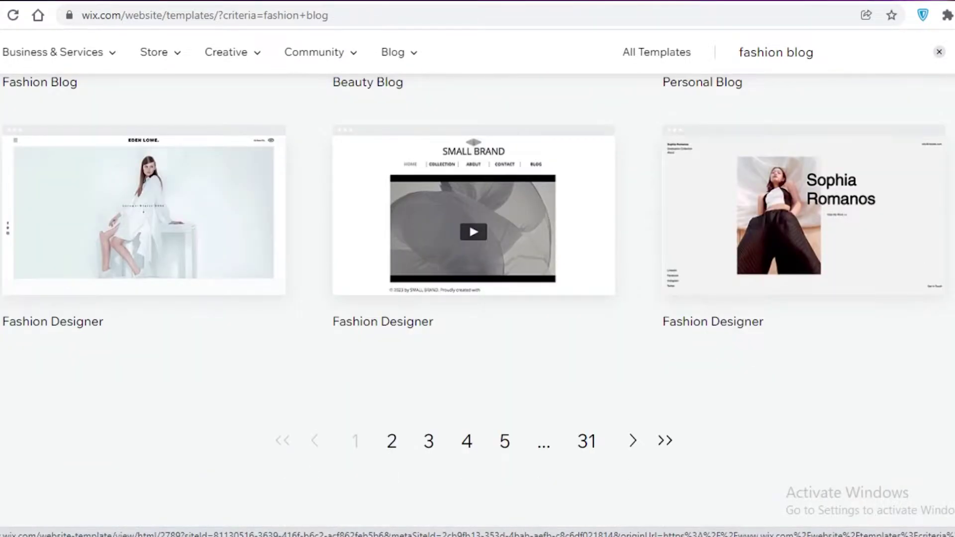
pyautogui.scroll(15, 384, 375)
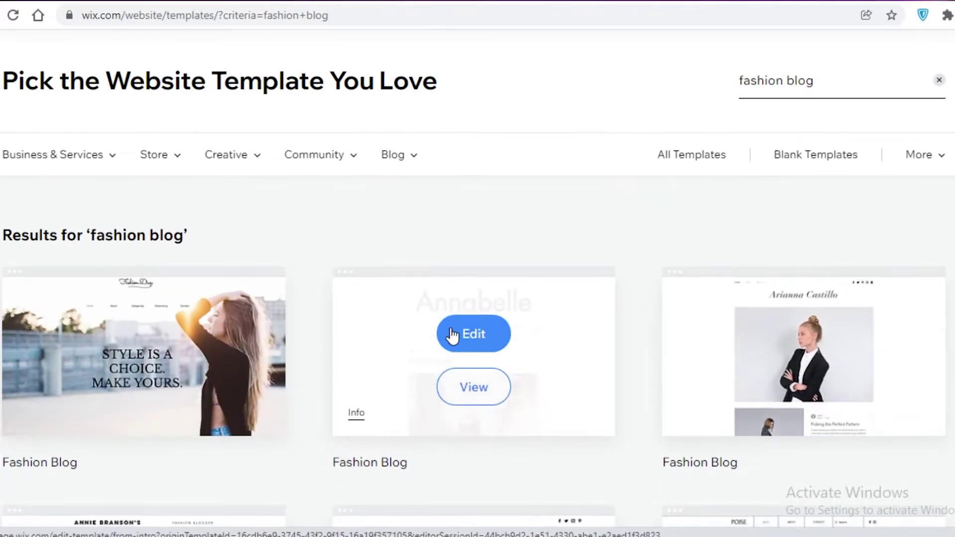
pyautogui.scroll(-6, 452, 336)
pyautogui.scroll(2, 155, 352)
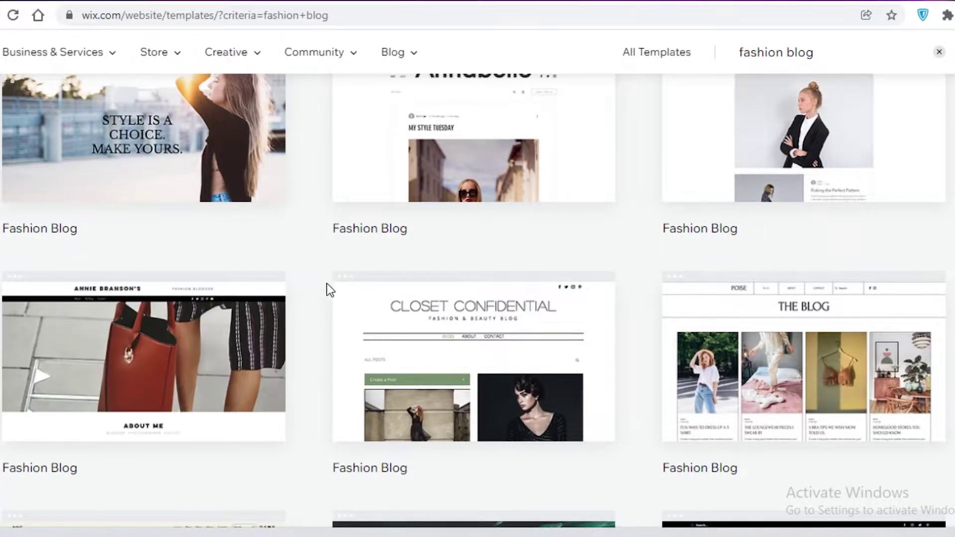
pyautogui.scroll(2, 234, 378)
pyautogui.scroll(-5, 106, 473)
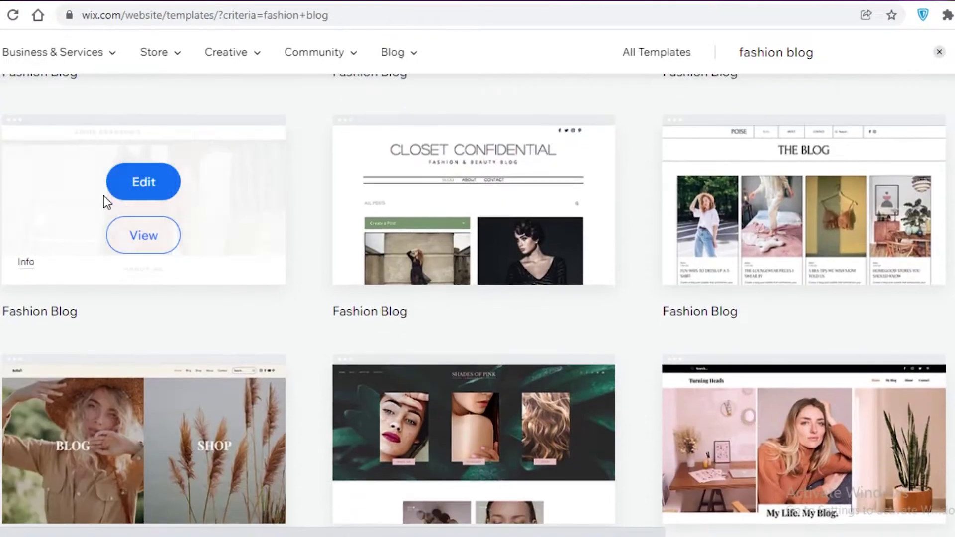
# - Open the fashion blogger template's preview and dismiss the 'Use this template' prompt
pyautogui.click(127, 231)
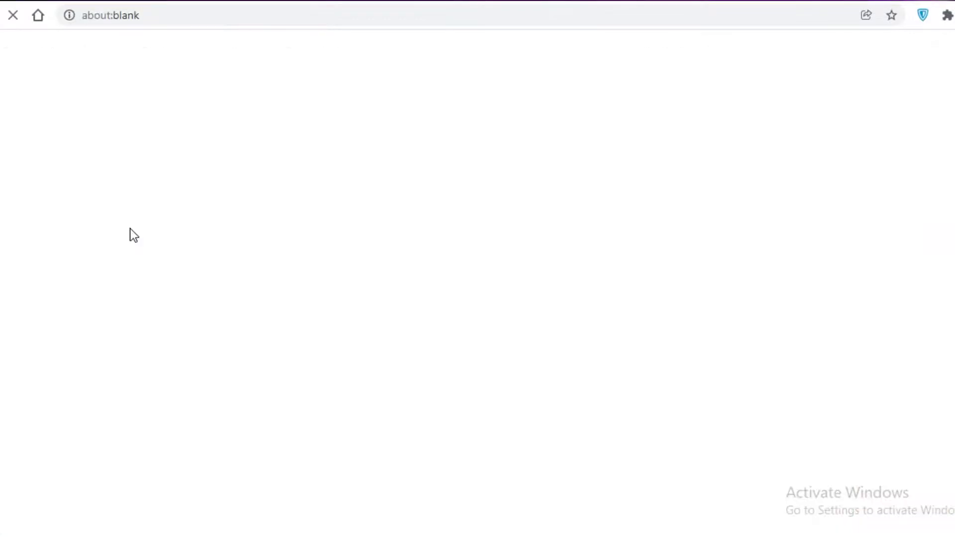
pyautogui.click(234, 5)
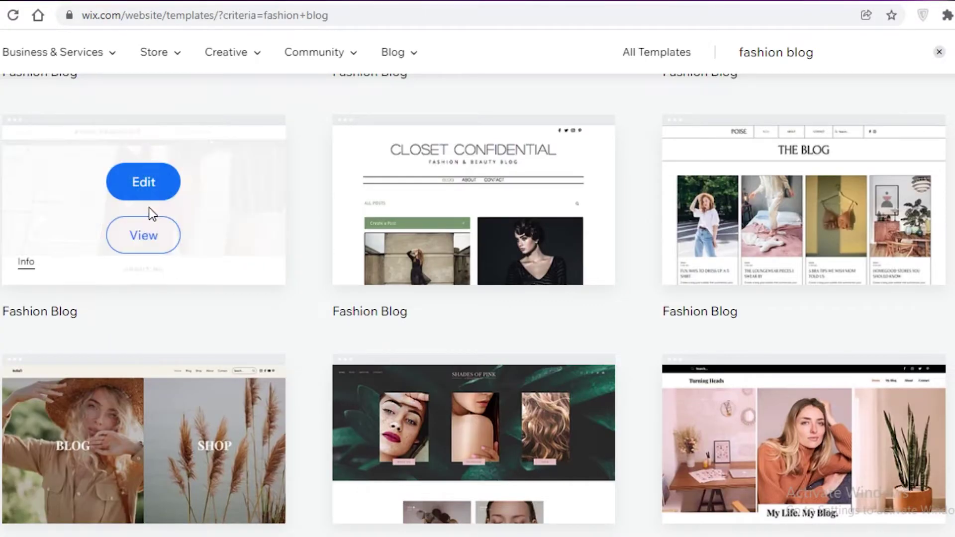
pyautogui.click(144, 234)
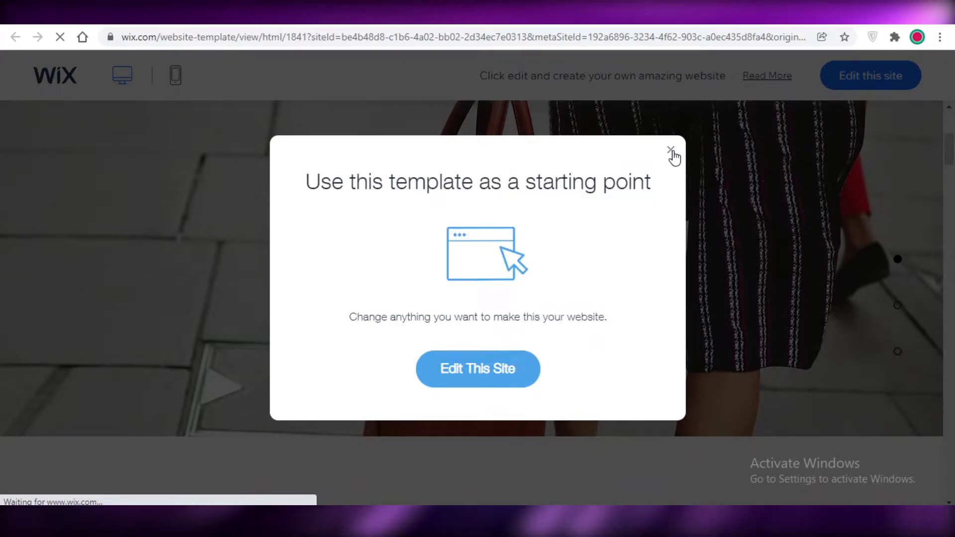
pyautogui.click(669, 151)
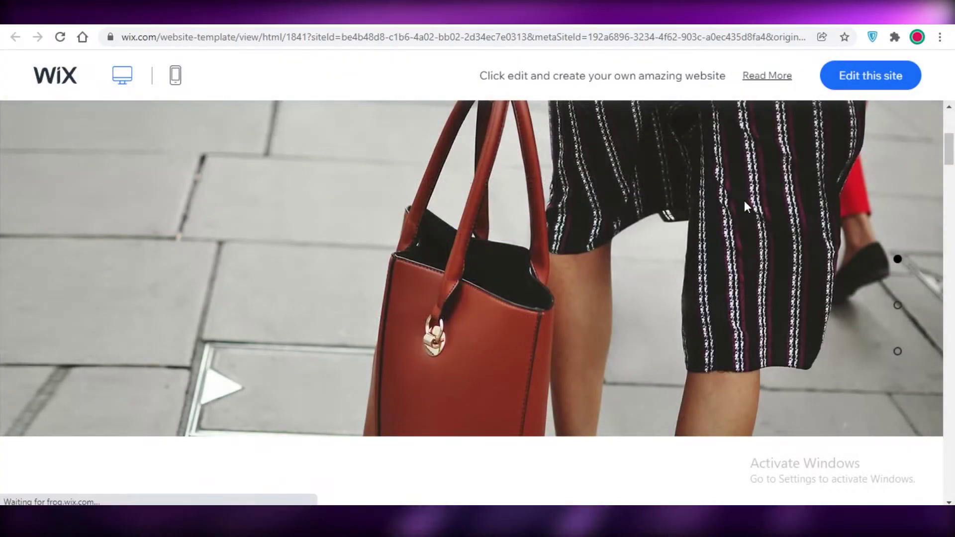
# - Scroll through the template's blog posts, then choose Edit this site
pyautogui.scroll(-3, 777, 255)
pyautogui.scroll(-10, 780, 260)
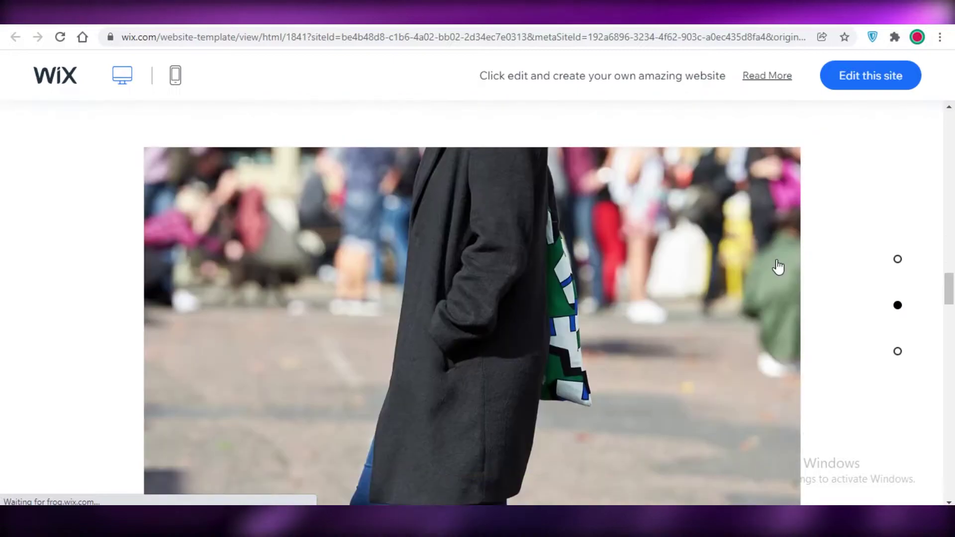
pyautogui.scroll(-5, 779, 275)
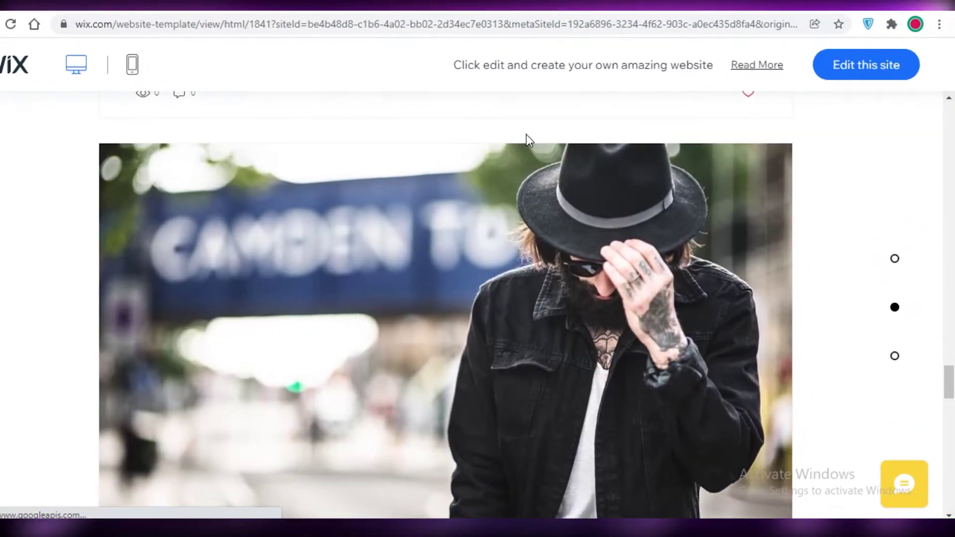
pyautogui.click(875, 81)
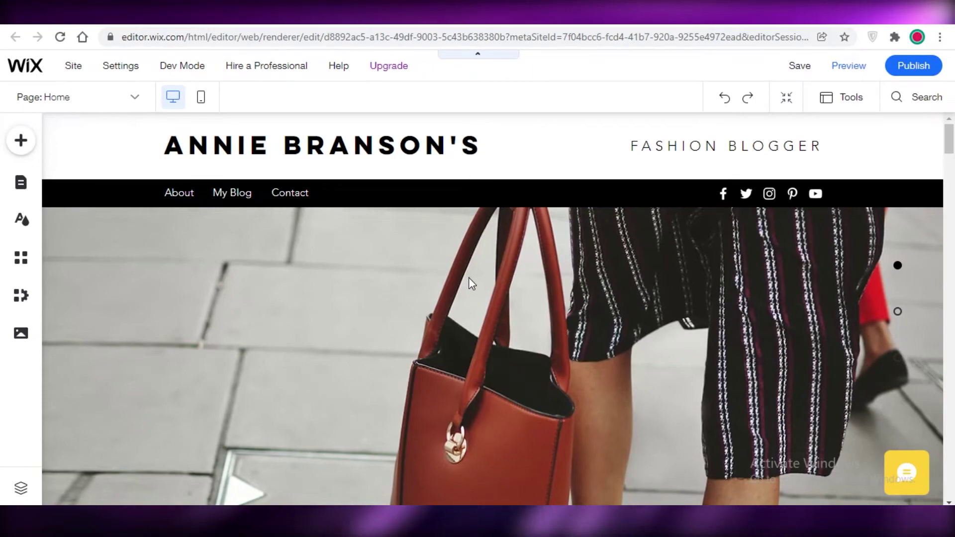
# - Close the Add to Site panel and return to the top of the Home page
pyautogui.scroll(-5, 572, 154)
pyautogui.scroll(-4, 592, 154)
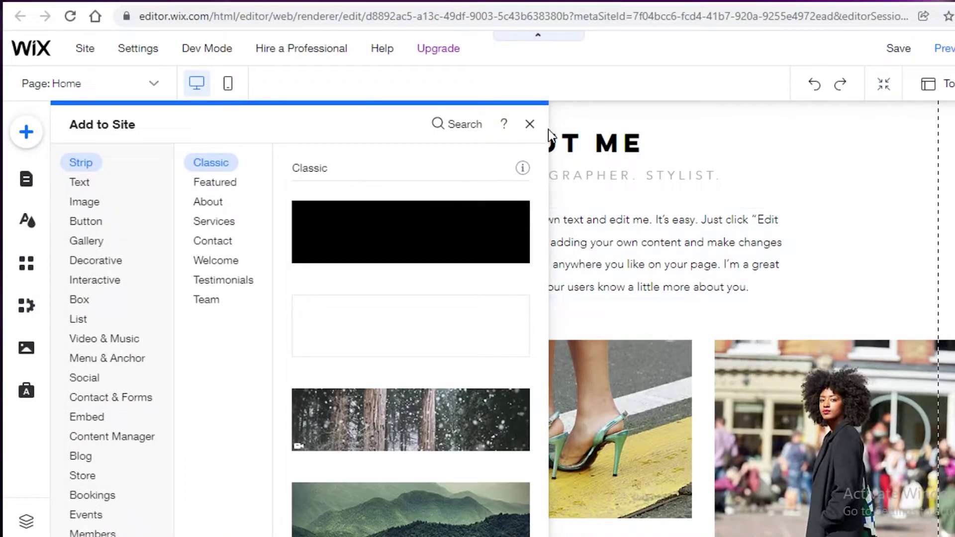
pyautogui.click(530, 124)
pyautogui.scroll(8, 539, 179)
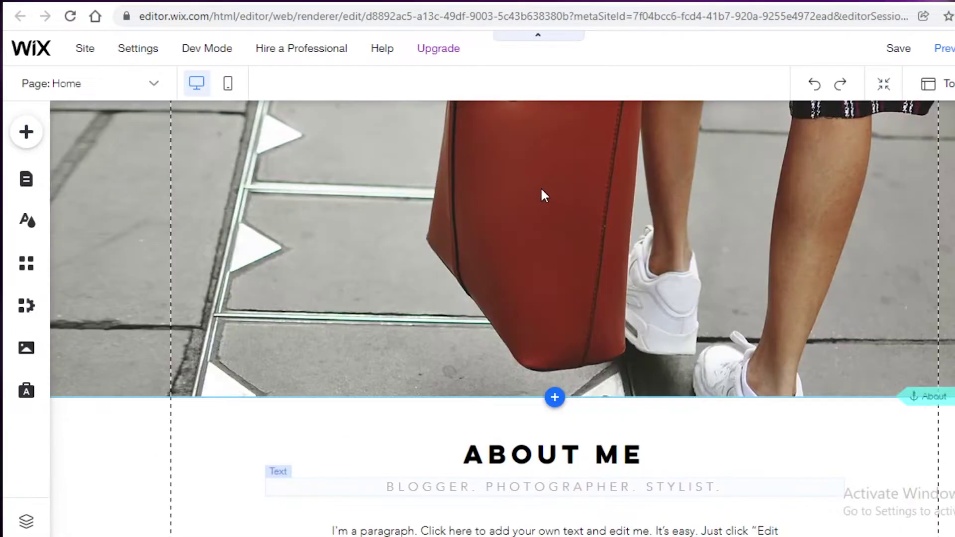
pyautogui.scroll(3, 243, 121)
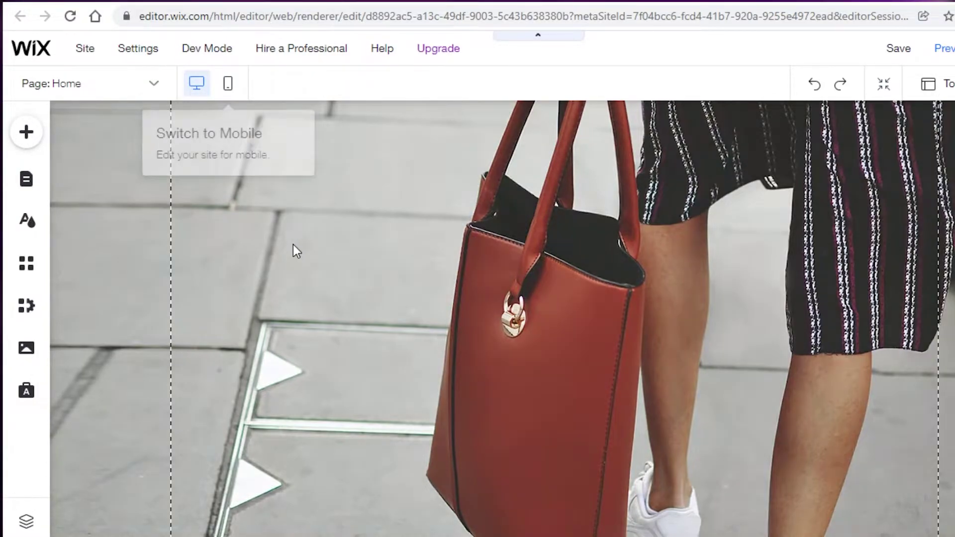
pyautogui.scroll(3, 354, 396)
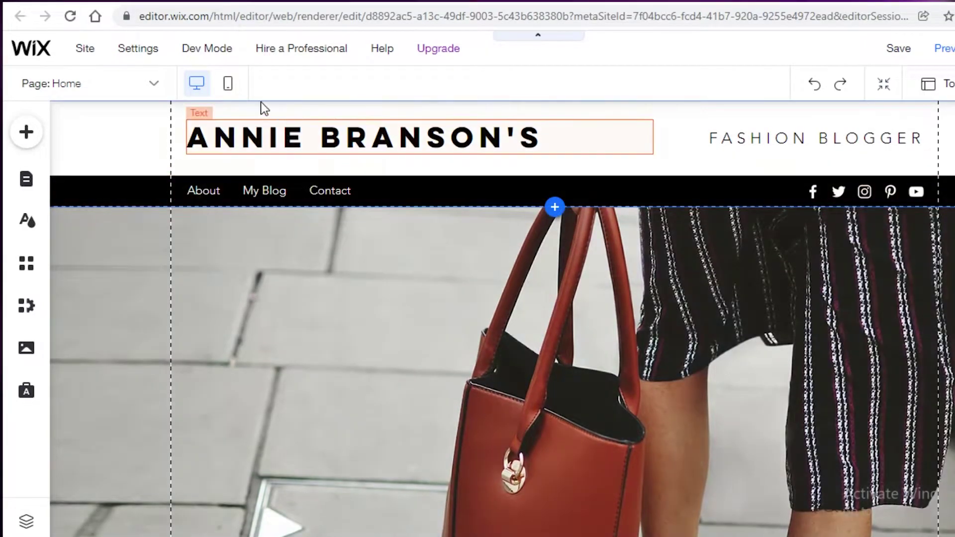
# - Replace the site title heading text with 'JANES FASHION FUSION'
pyautogui.click(446, 134)
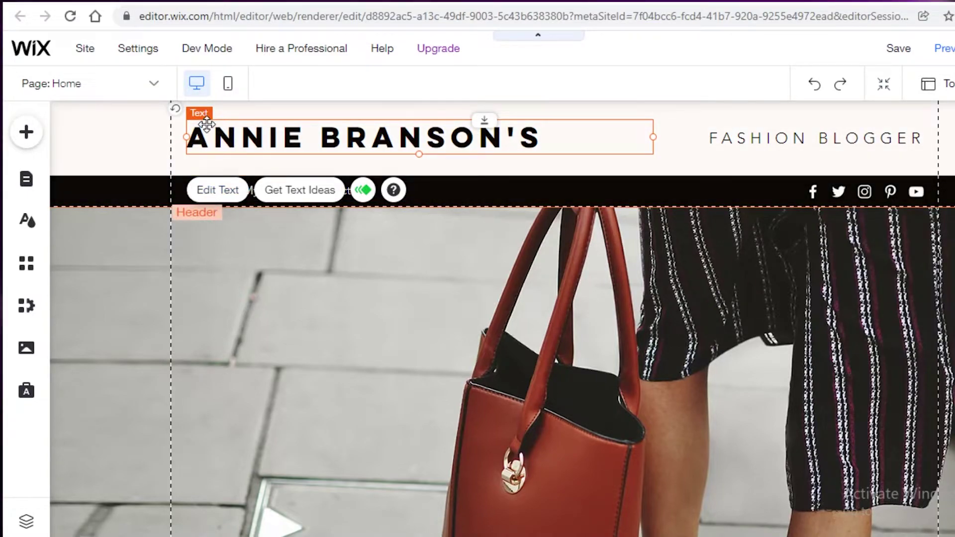
pyautogui.click(227, 190)
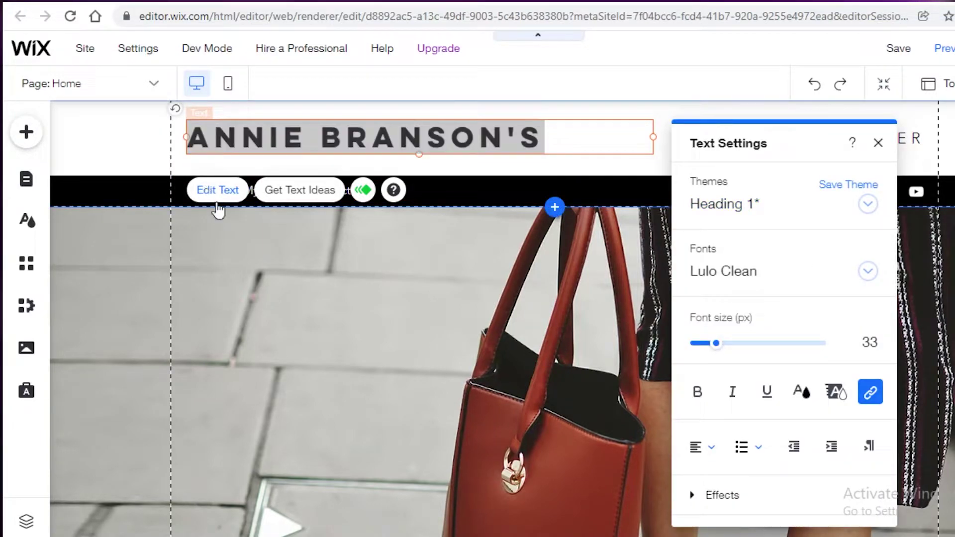
pyautogui.scroll(-5, 764, 327)
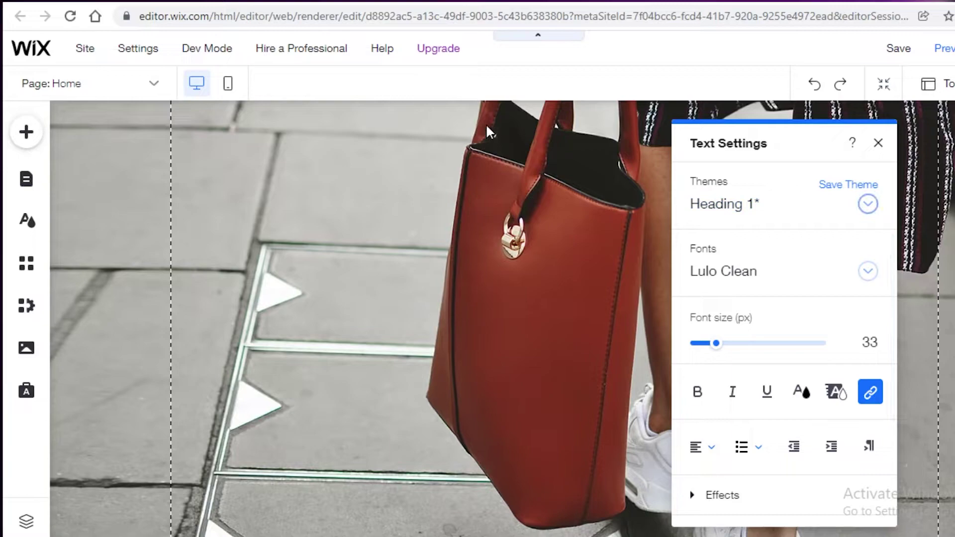
pyautogui.scroll(5, 487, 132)
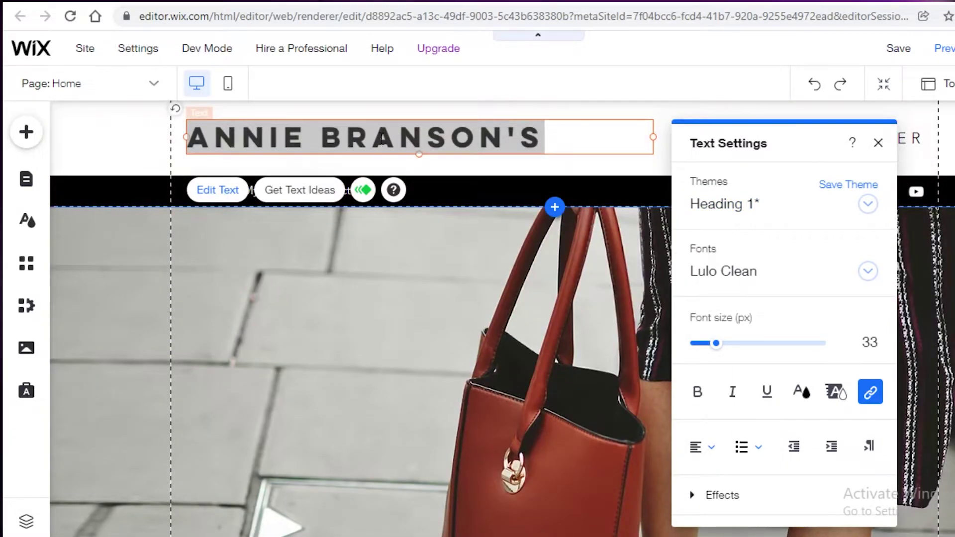
pyautogui.click(381, 138)
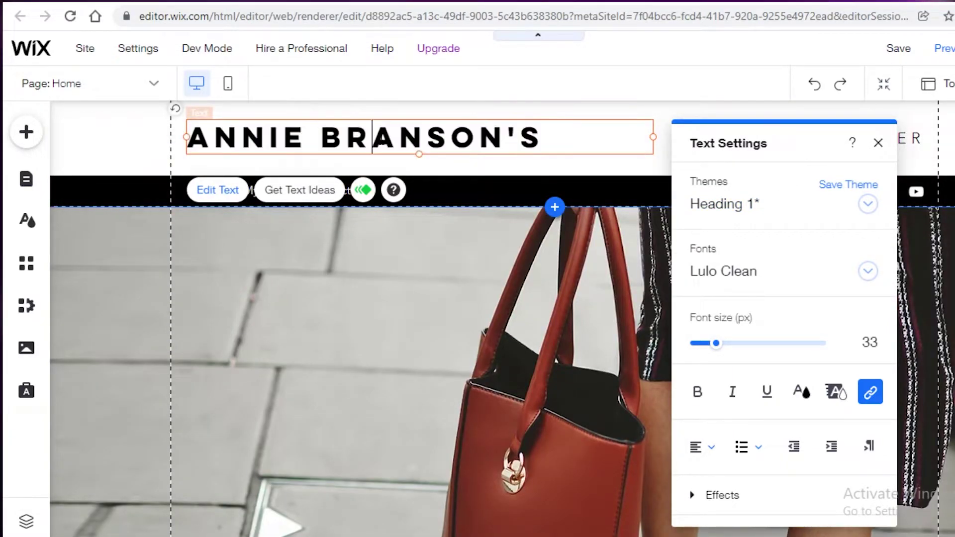
pyautogui.hotkey('ctrl', 'a')
pyautogui.press('BackSpace')
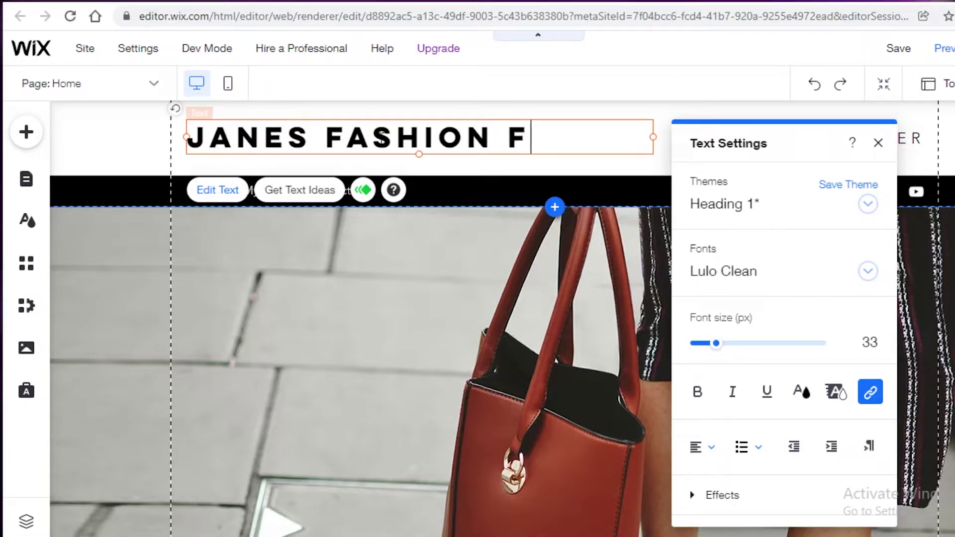
# - Delete the FASHION BLOGGER tagline beside the site title
pyautogui.click(878, 143)
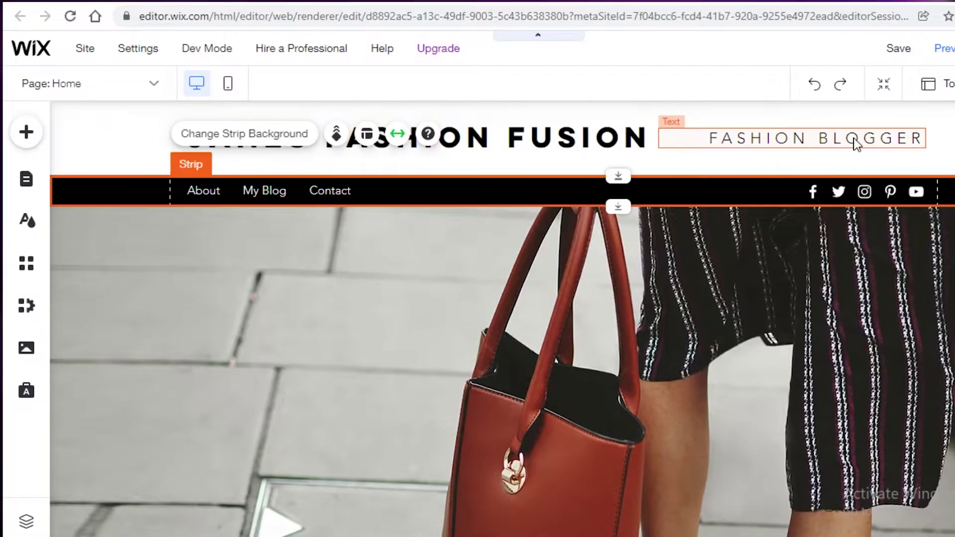
pyautogui.click(853, 139)
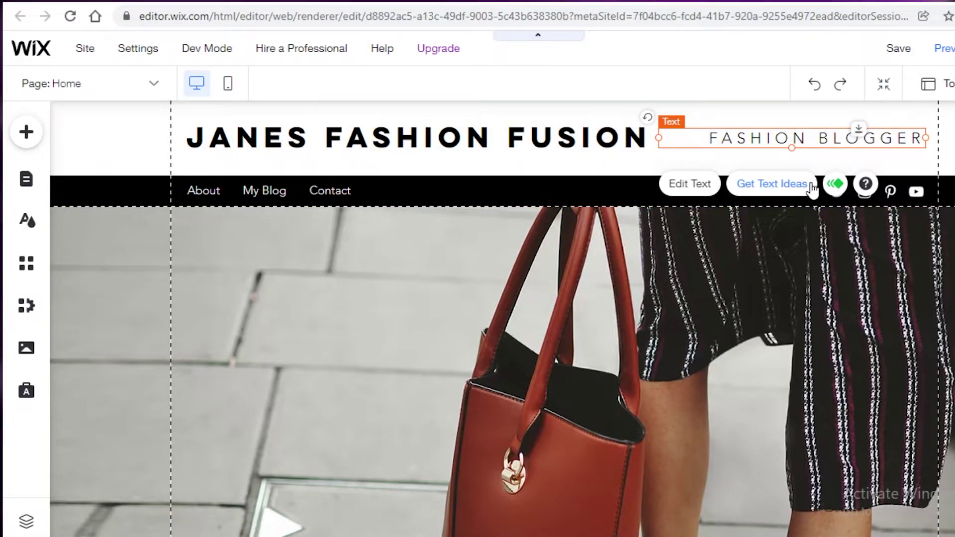
pyautogui.press('Delete')
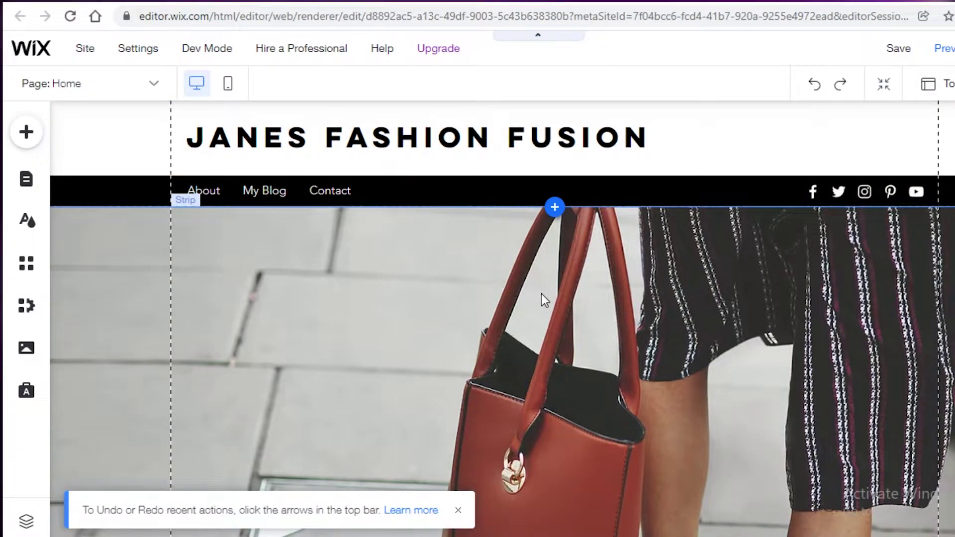
# - Check the list of site and blog pages without switching pages
pyautogui.scroll(-2, 198, 84)
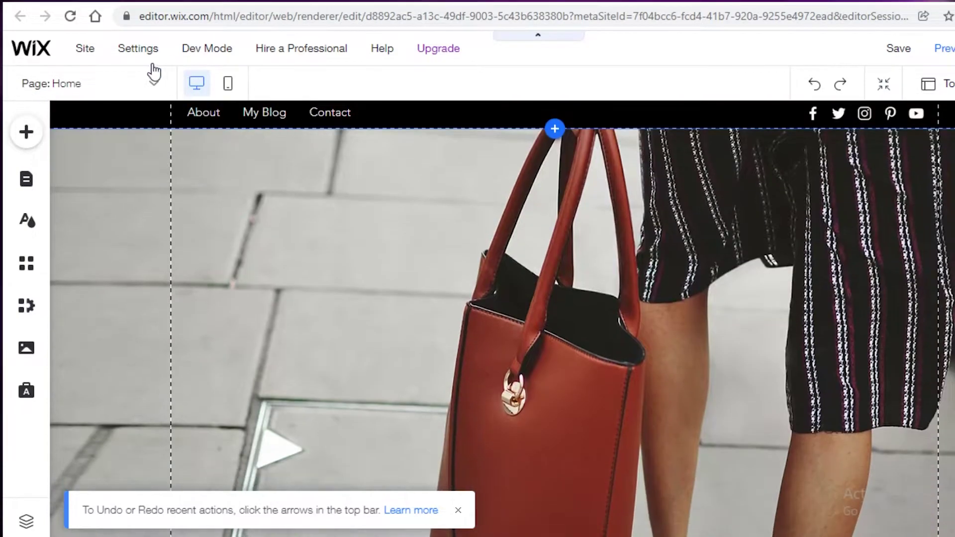
pyautogui.click(127, 84)
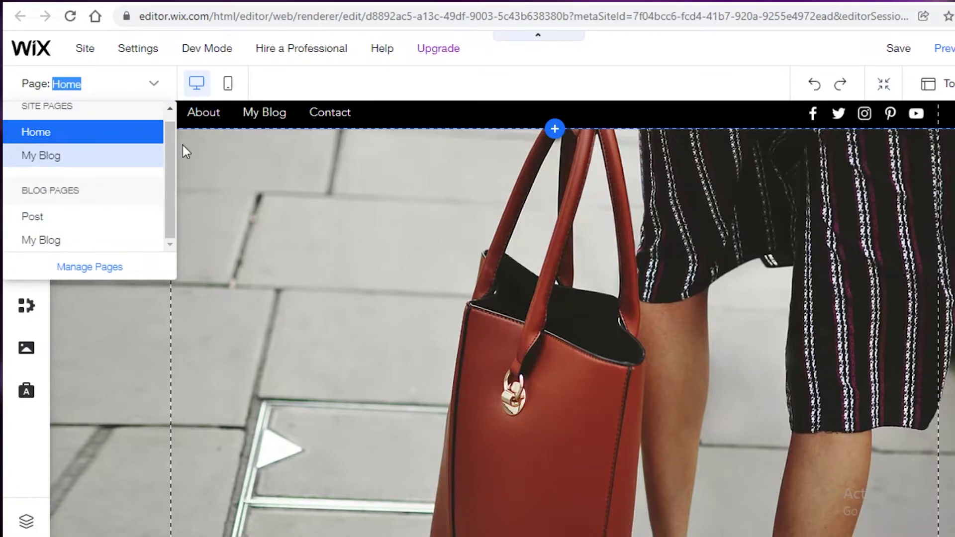
pyautogui.click(271, 114)
# - Preview the My Blog page's sample posts, then return to the editor
pyautogui.click(944, 48)
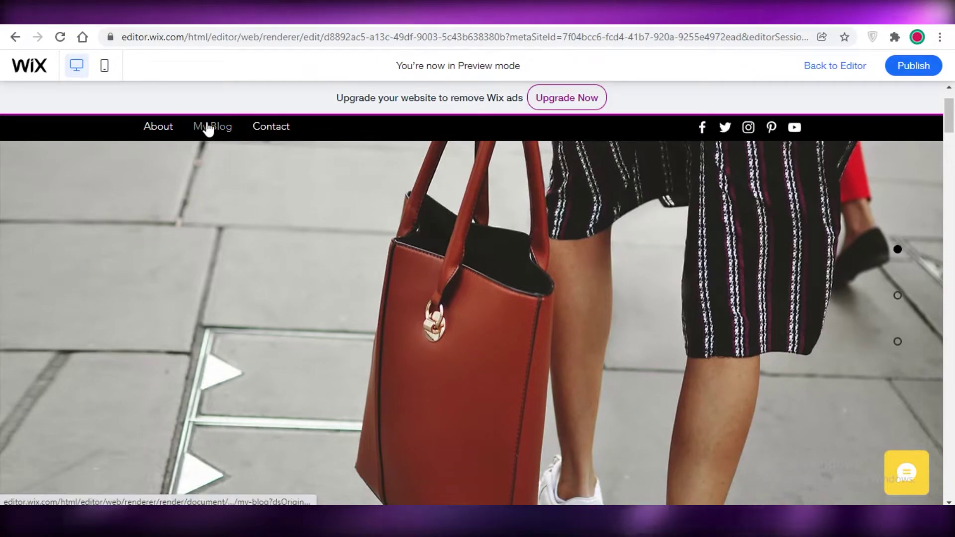
pyautogui.click(209, 127)
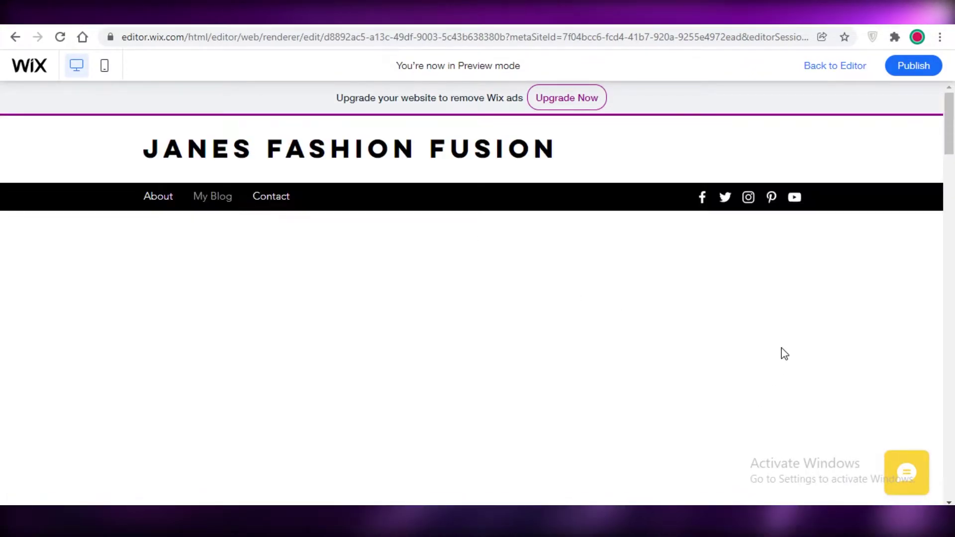
pyautogui.scroll(-1, 795, 300)
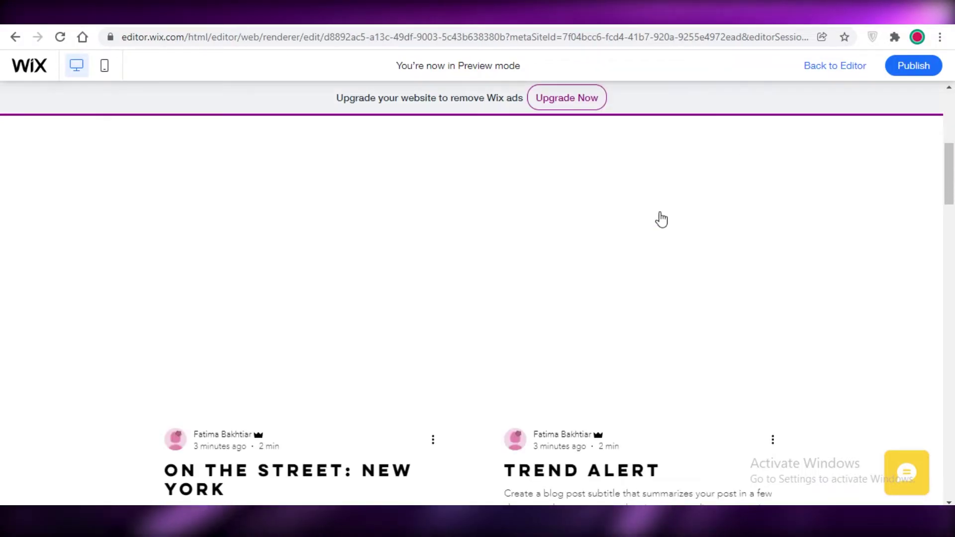
pyautogui.scroll(-4, 458, 321)
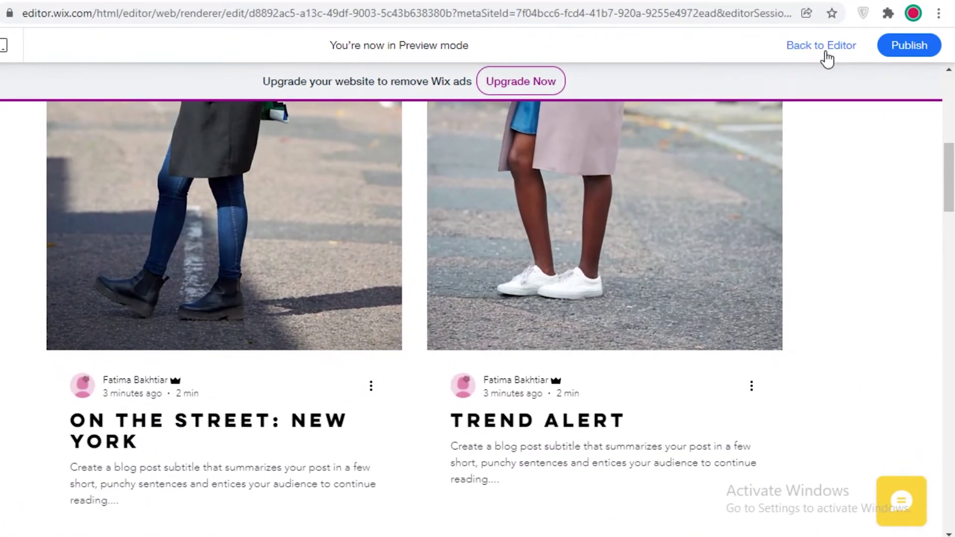
pyautogui.click(825, 52)
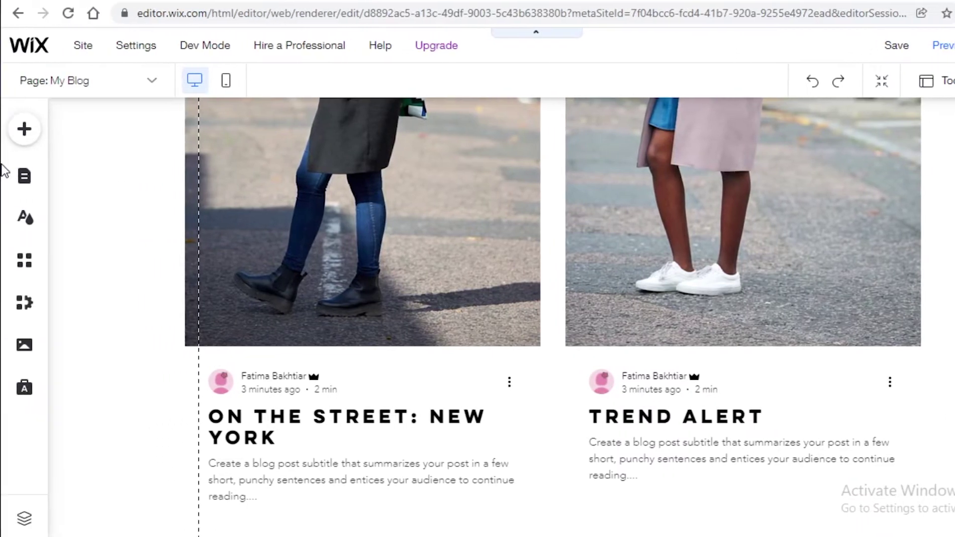
# - Try deleting the blog post feed and dismiss the delete-blog explanation
pyautogui.click(260, 256)
pyautogui.press('Delete')
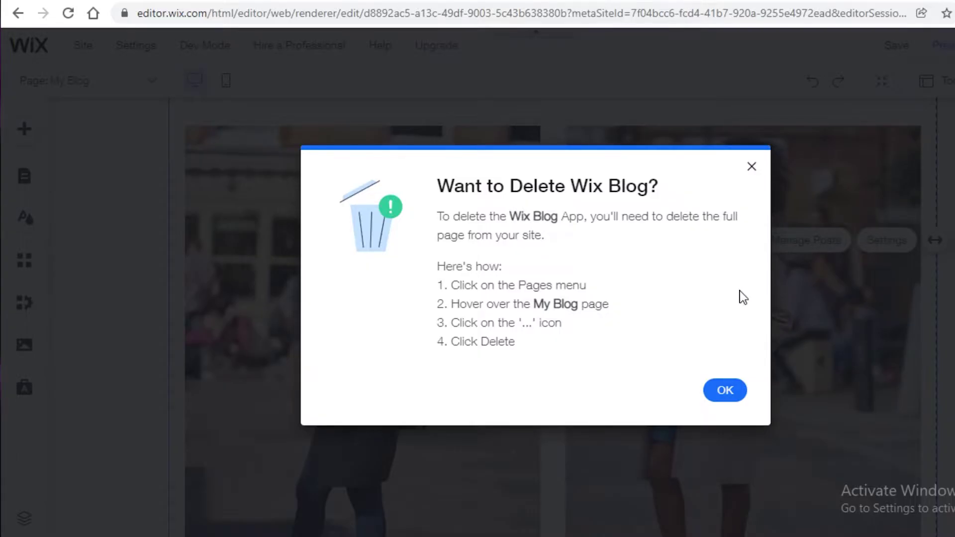
pyautogui.click(752, 166)
pyautogui.scroll(3, 726, 248)
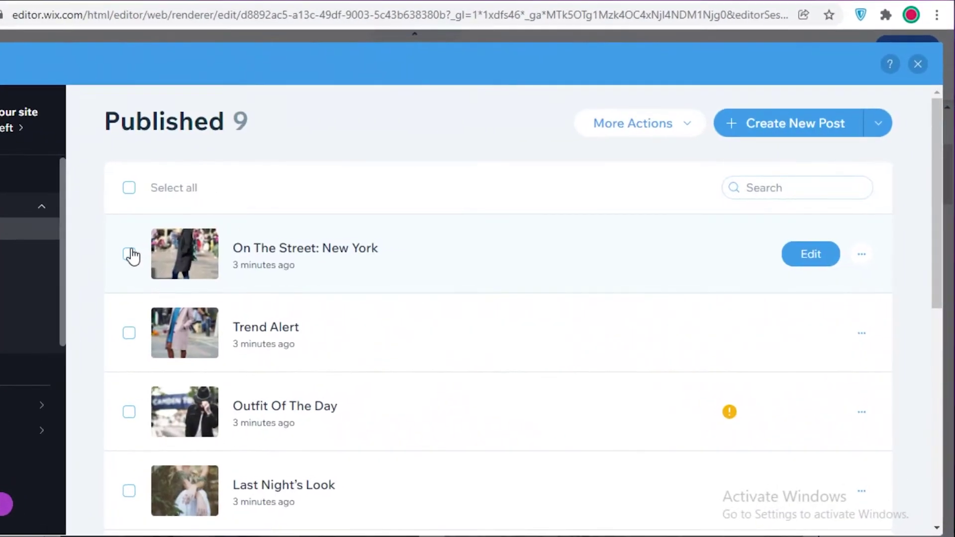
# - Select all nine sample posts in Manage Posts and move them to the trash
pyautogui.click(128, 188)
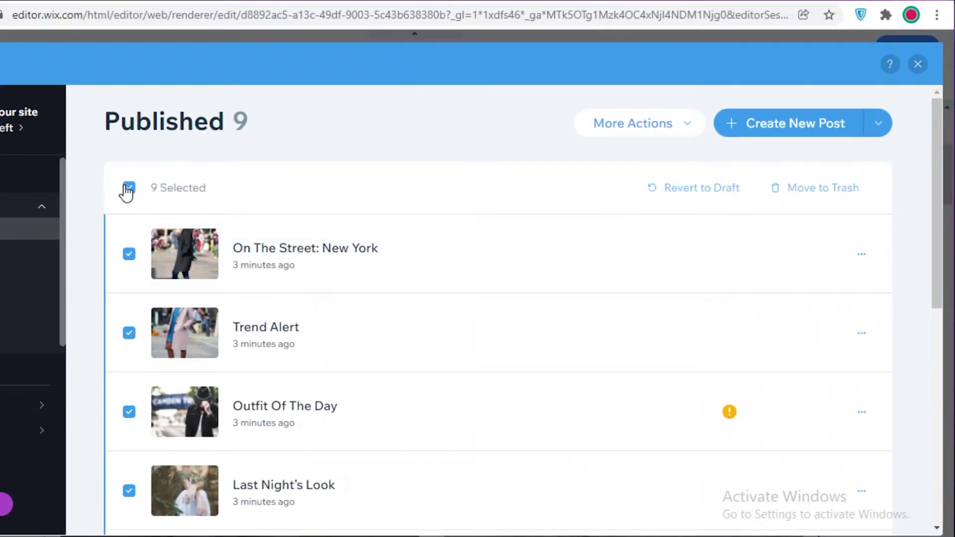
pyautogui.click(822, 189)
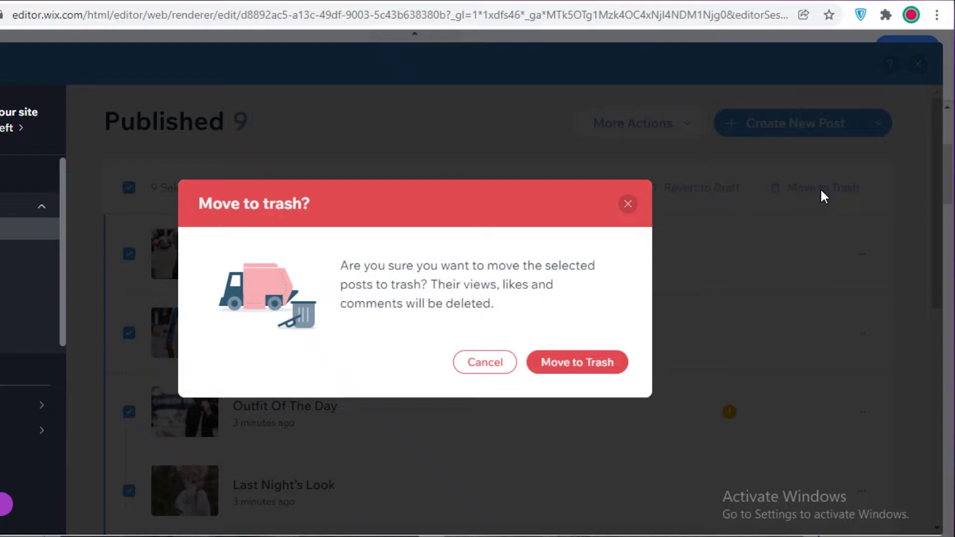
pyautogui.click(552, 370)
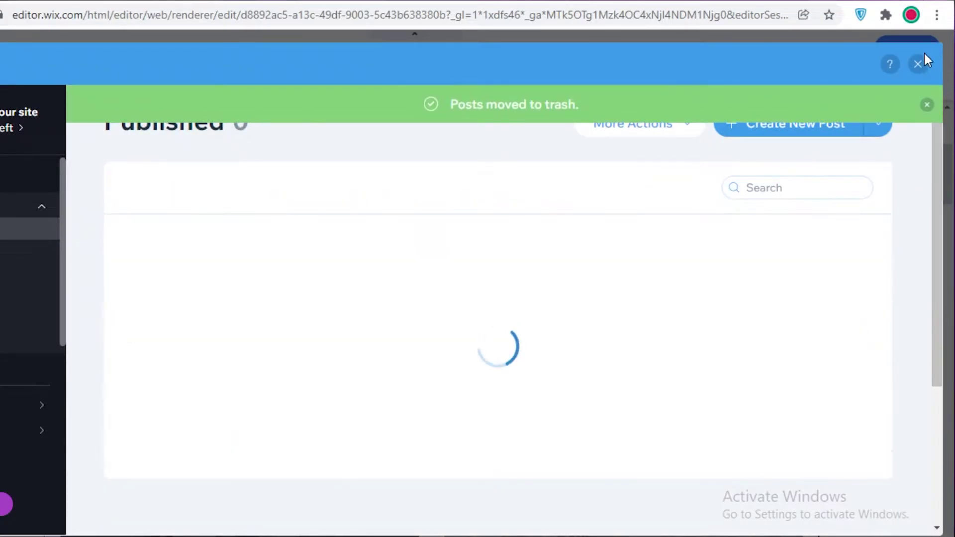
pyautogui.click(919, 63)
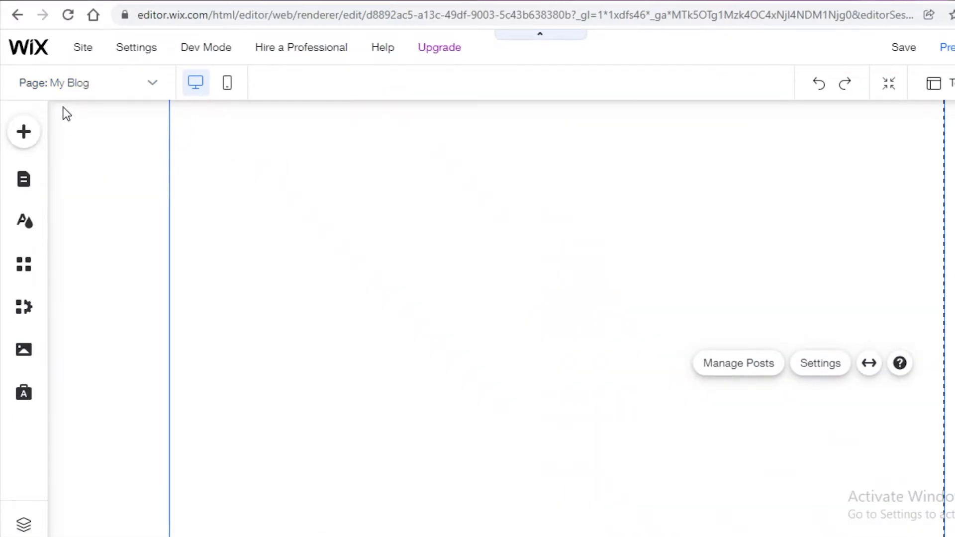
pyautogui.click(60, 86)
# - Switch to the Home page and delete the handbag hero photo strip
pyautogui.click(47, 144)
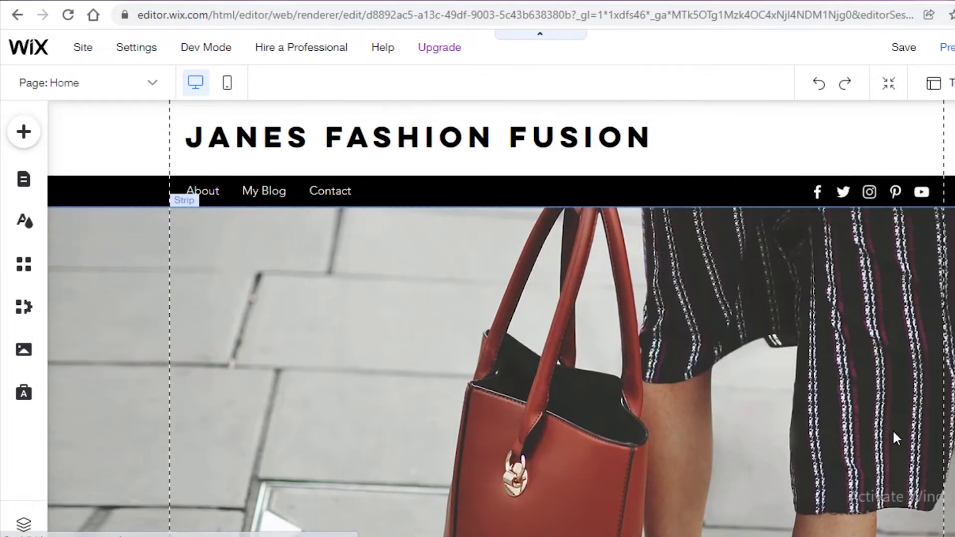
pyautogui.scroll(-1, 490, 284)
pyautogui.scroll(-5, 491, 287)
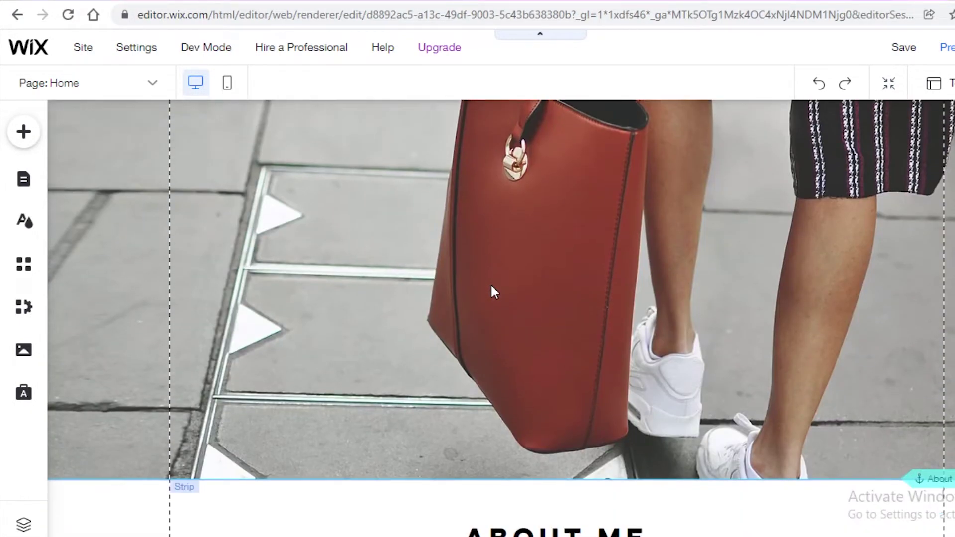
pyautogui.click(490, 283)
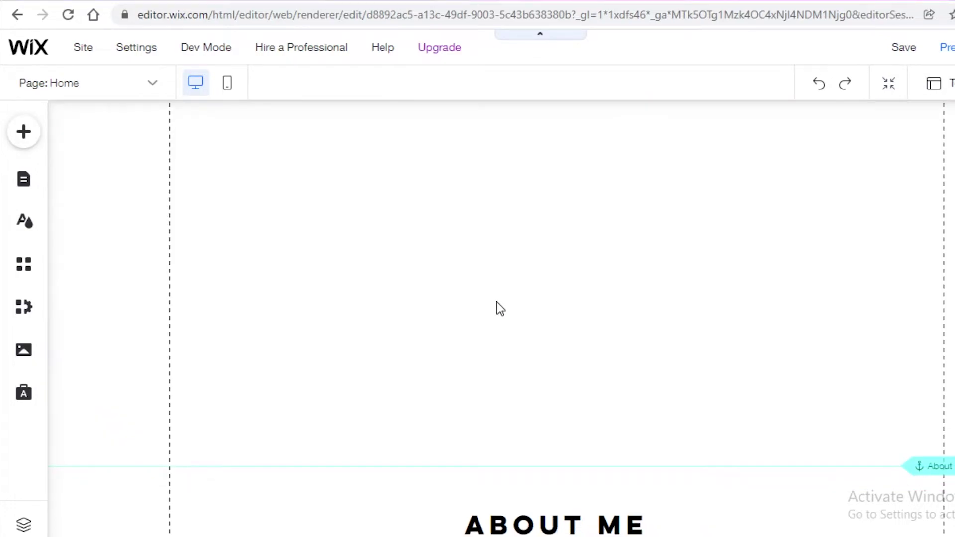
pyautogui.scroll(-1, 496, 305)
pyautogui.click(497, 306)
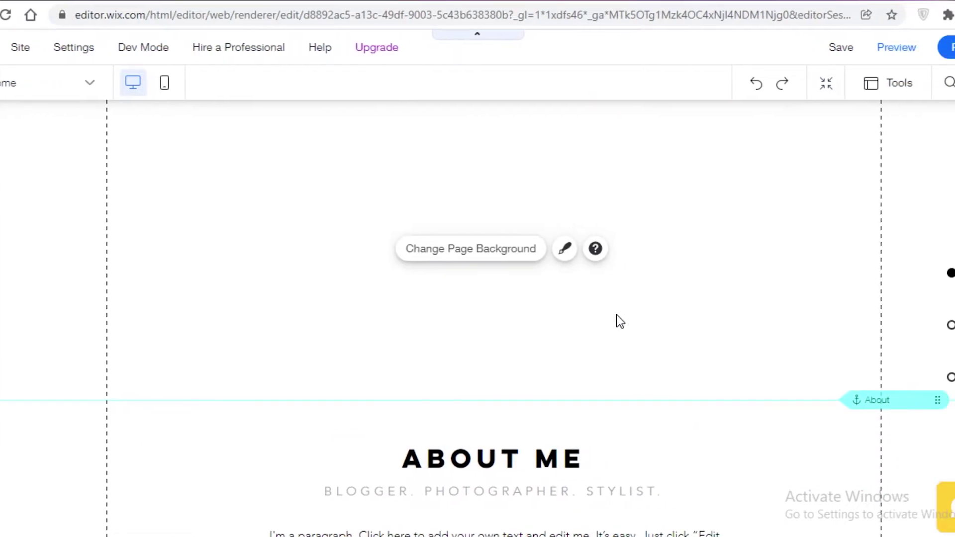
pyautogui.click(751, 419)
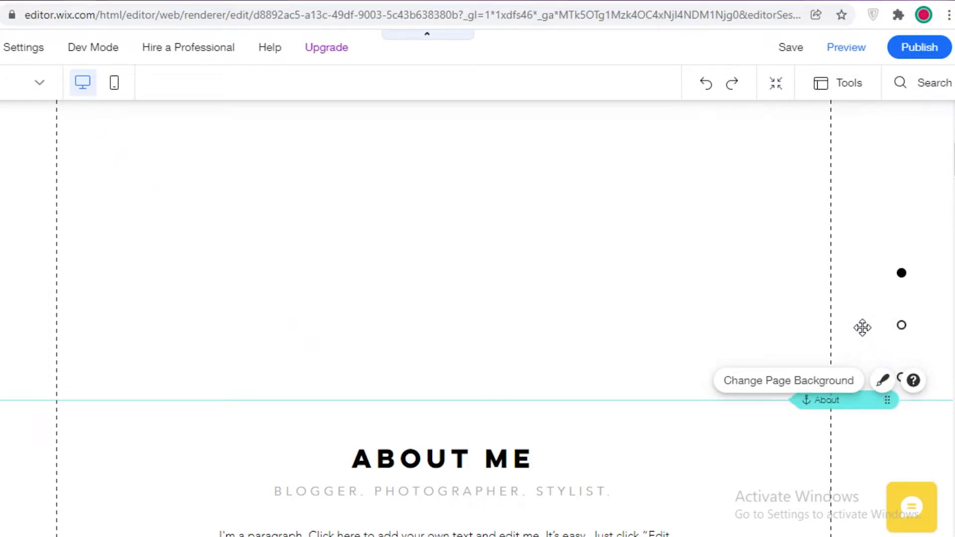
# - Delete the About Me paragraph and the BLOGGER. PHOTOGRAPHER. STYLIST. subtitle
pyautogui.scroll(-5, 771, 277)
pyautogui.moveTo(497, 358); pyautogui.dragTo(486, 316)
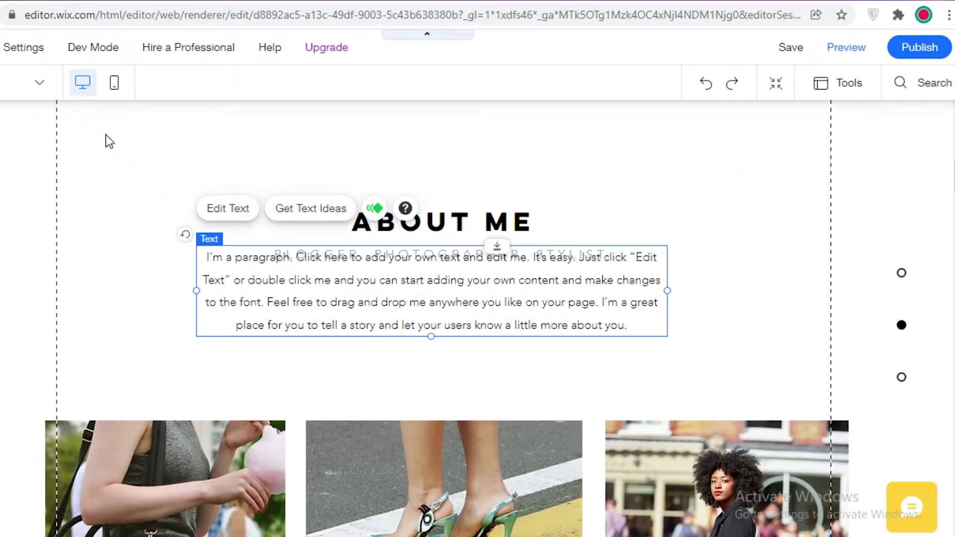
pyautogui.press('Escape')
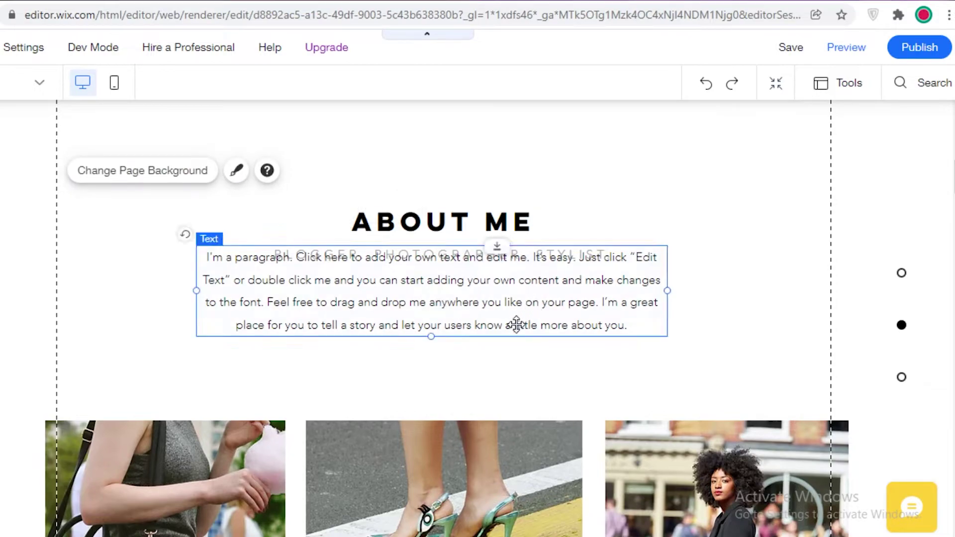
pyautogui.press('Delete')
pyautogui.scroll(3, 438, 334)
pyautogui.click(437, 333)
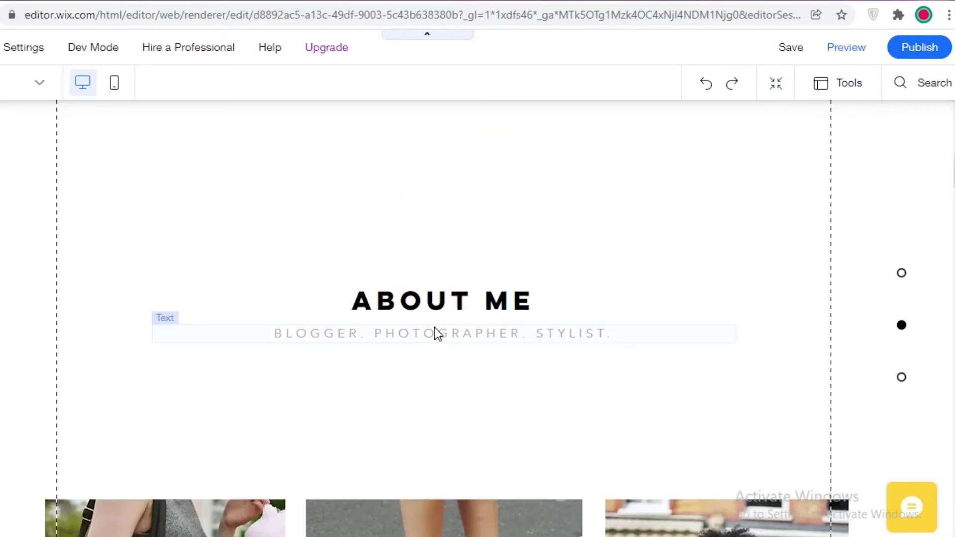
pyautogui.press('Delete')
# - Delete the More Posts button from the blog section
pyautogui.scroll(-10, 428, 301)
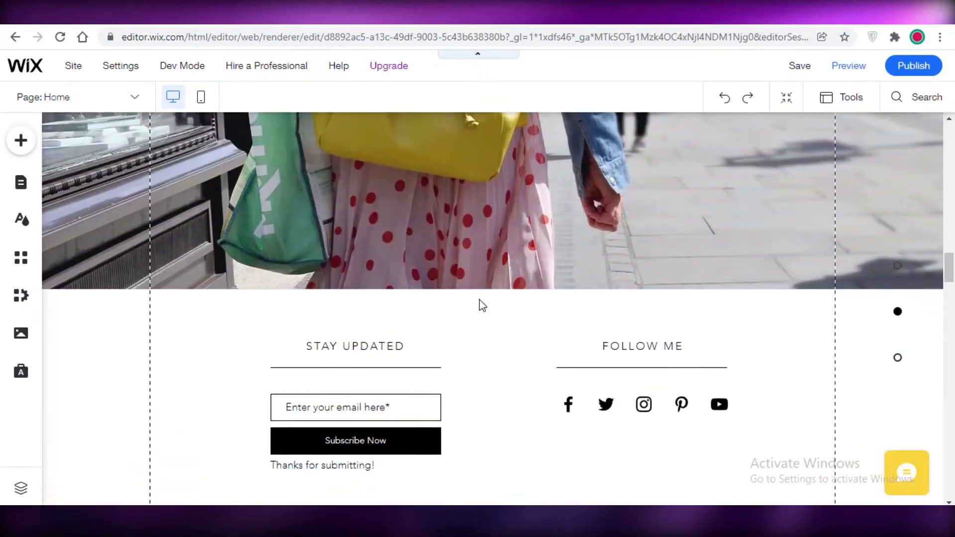
pyautogui.scroll(-10, 482, 305)
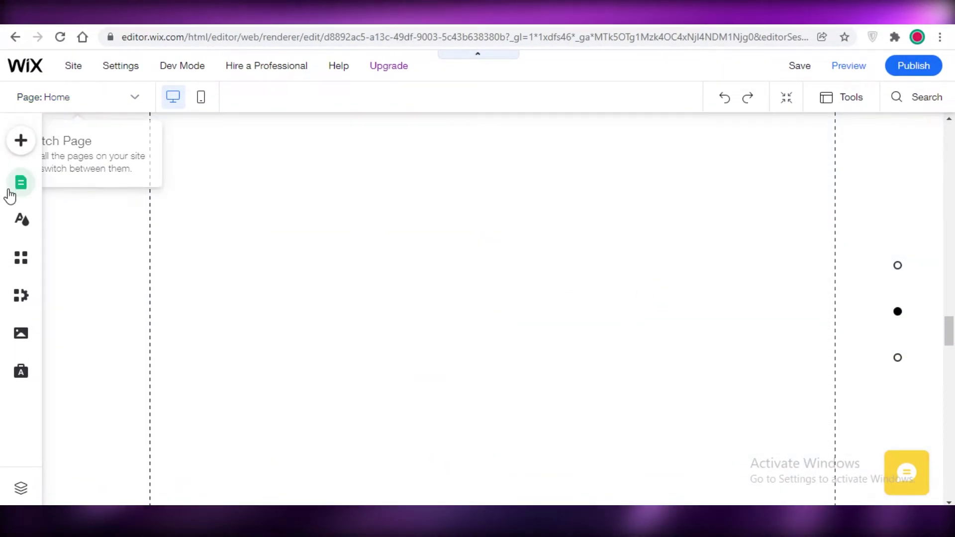
pyautogui.scroll(5, 512, 355)
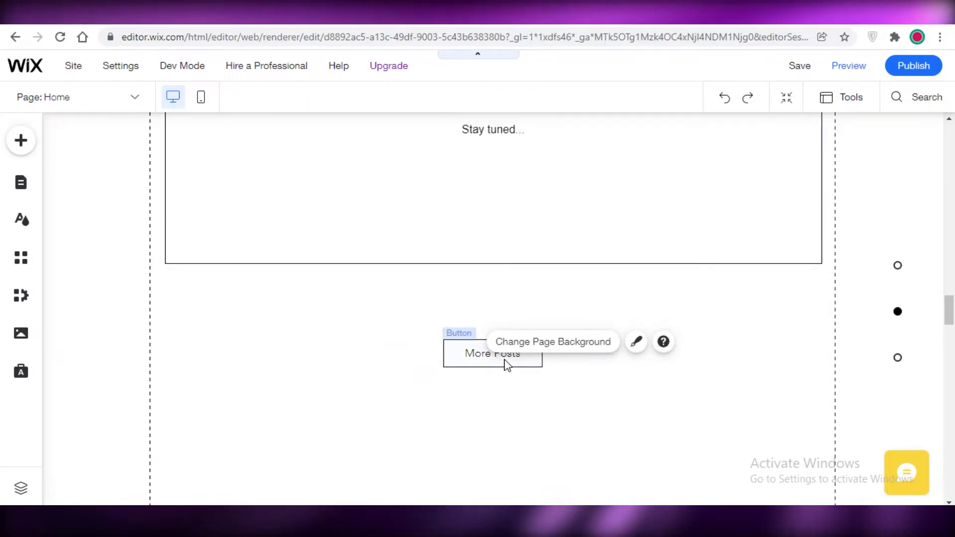
pyautogui.click(505, 363)
pyautogui.press('Delete')
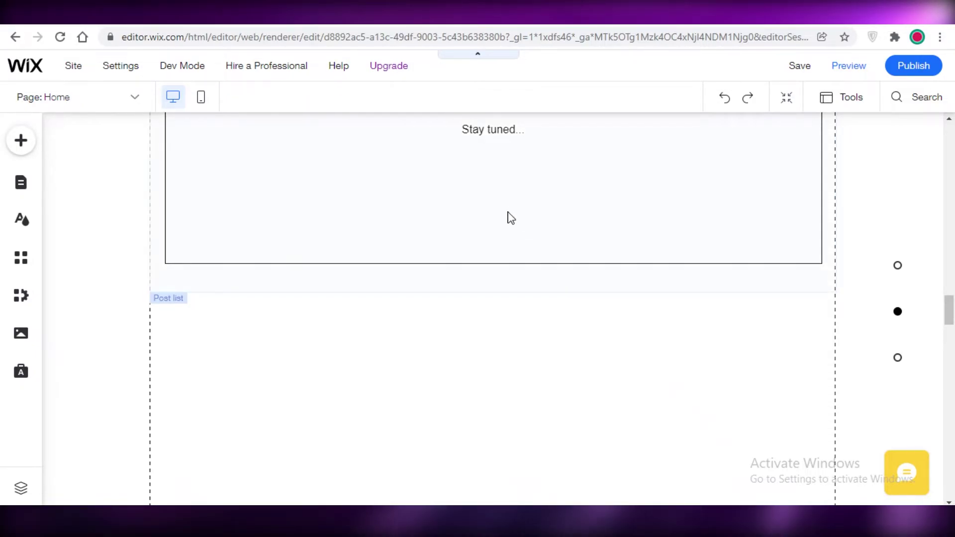
pyautogui.scroll(10, 505, 247)
pyautogui.scroll(10, 547, 313)
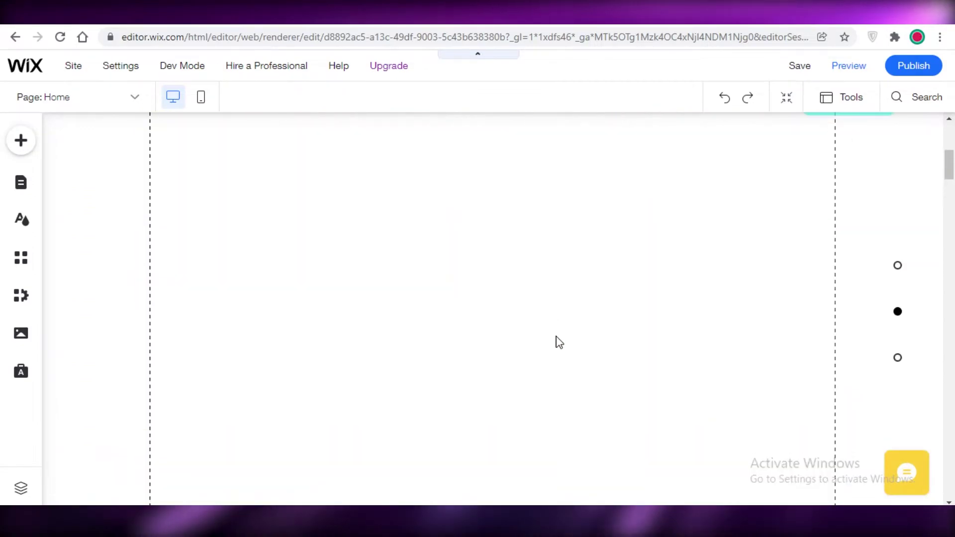
# - Delete the heels photo, the right-hand model photo and the emptied gallery strip
pyautogui.rightClick(465, 323)
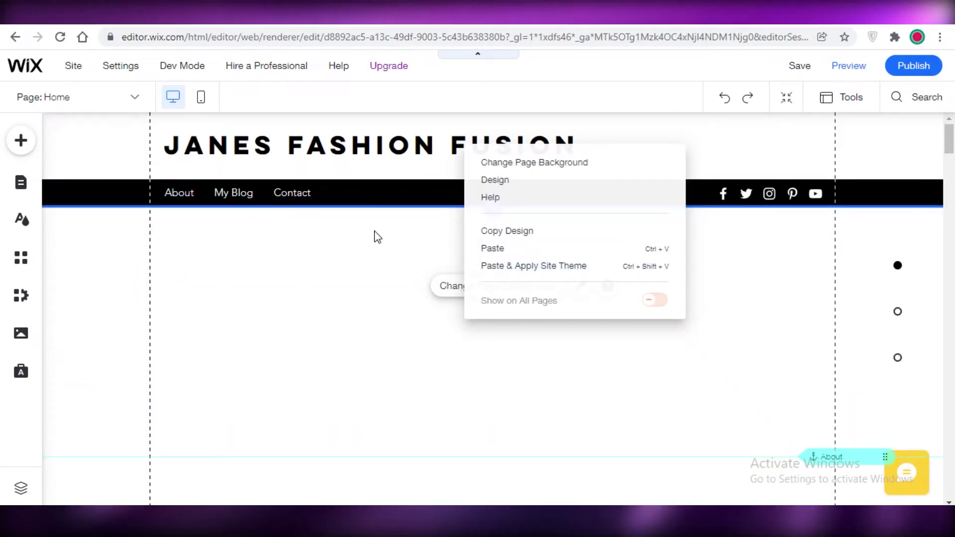
pyautogui.click(166, 234)
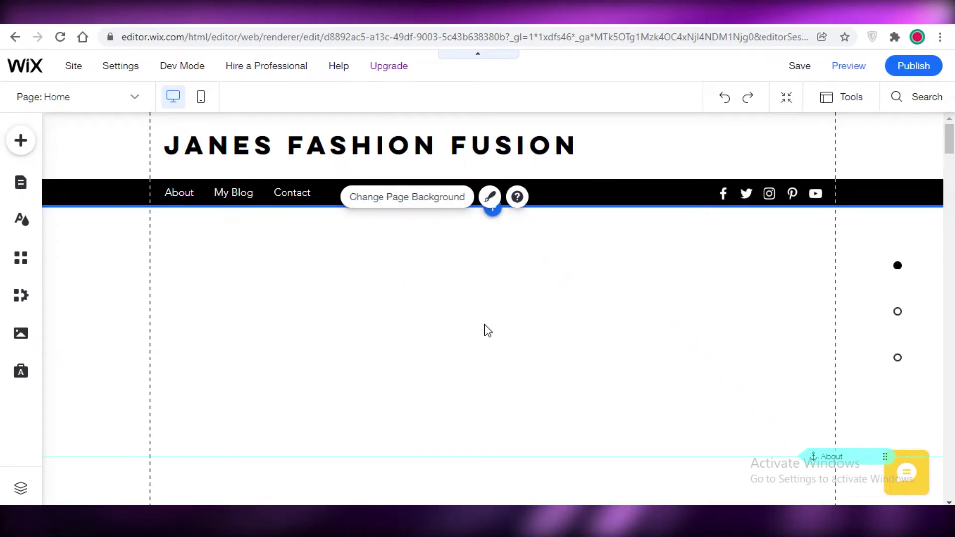
pyautogui.scroll(-5, 483, 335)
pyautogui.scroll(2, 857, 186)
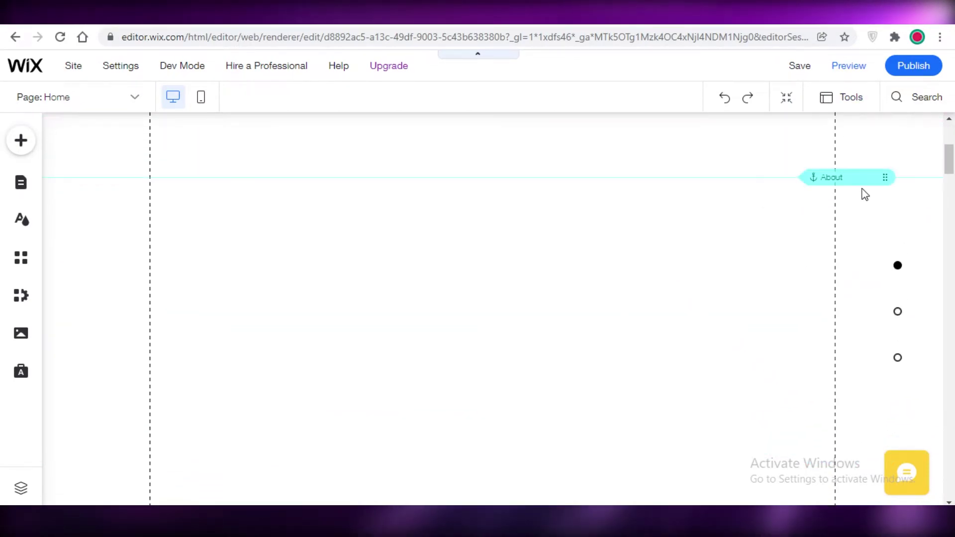
pyautogui.scroll(1, 804, 281)
pyautogui.scroll(3, 771, 396)
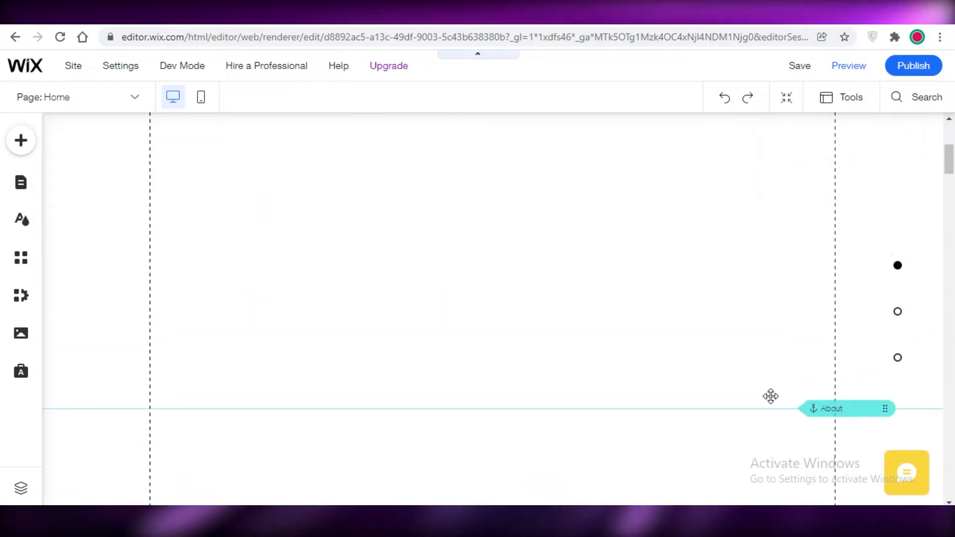
pyautogui.scroll(-5, 761, 389)
pyautogui.scroll(4, 637, 249)
pyautogui.scroll(-5, 631, 256)
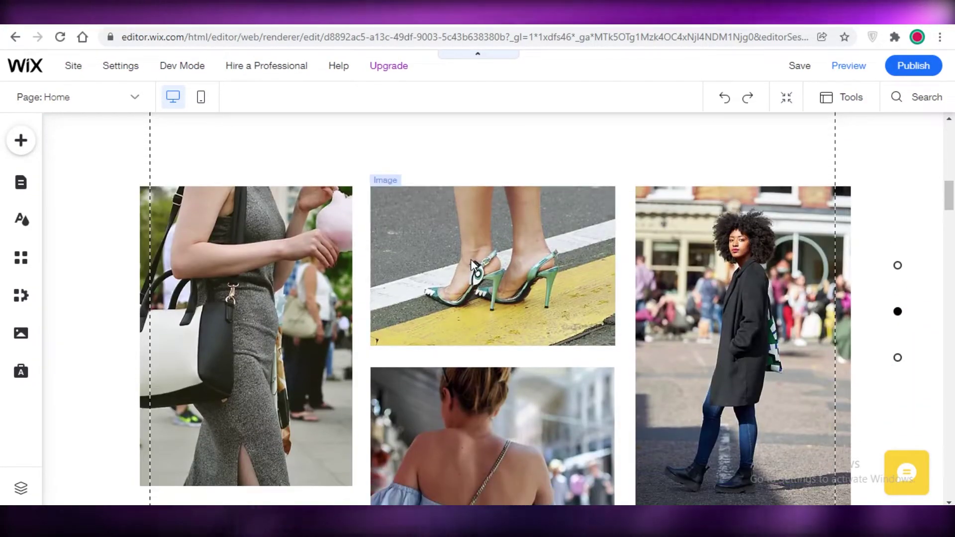
pyautogui.moveTo(472, 263); pyautogui.dragTo(470, 189)
pyautogui.press('Delete')
pyautogui.click(746, 302)
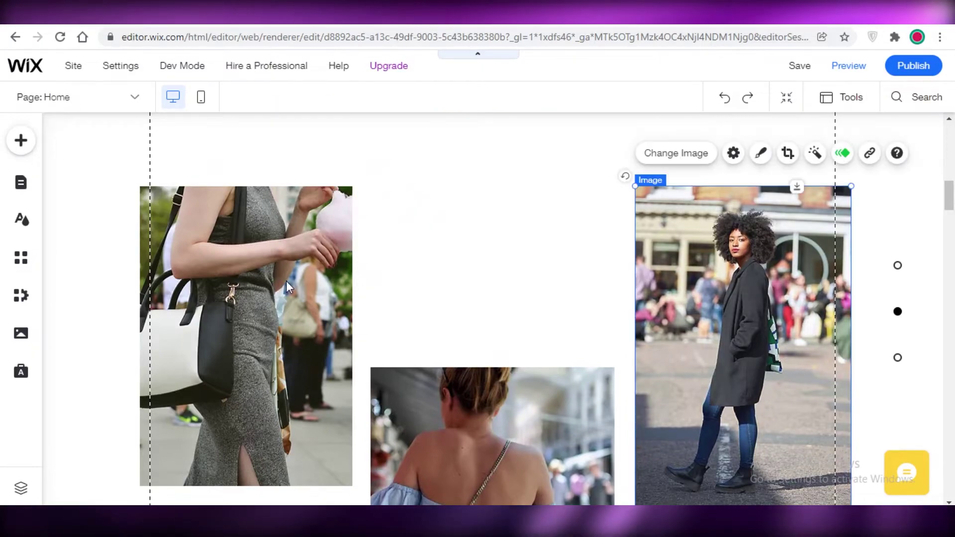
pyautogui.press('Delete')
pyautogui.scroll(-5, 420, 444)
pyautogui.press('Delete')
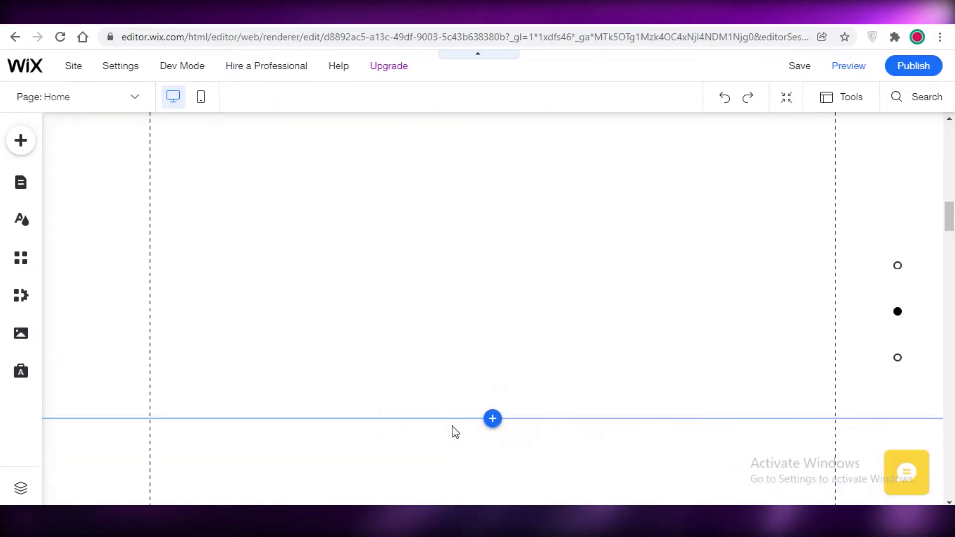
# - Select the Stay Updated strip, subscribe form and section navigation dots on the page
pyautogui.scroll(-9, 442, 298)
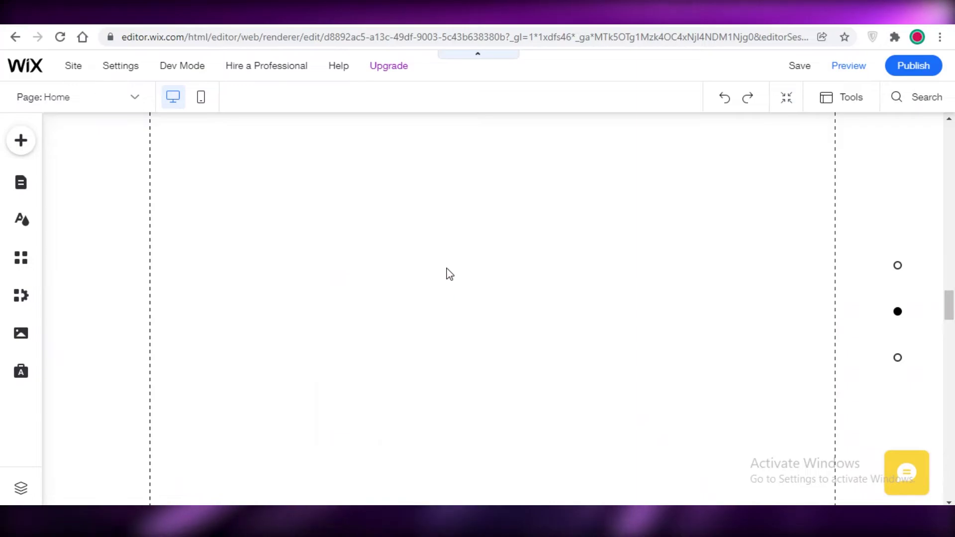
pyautogui.scroll(6, 449, 249)
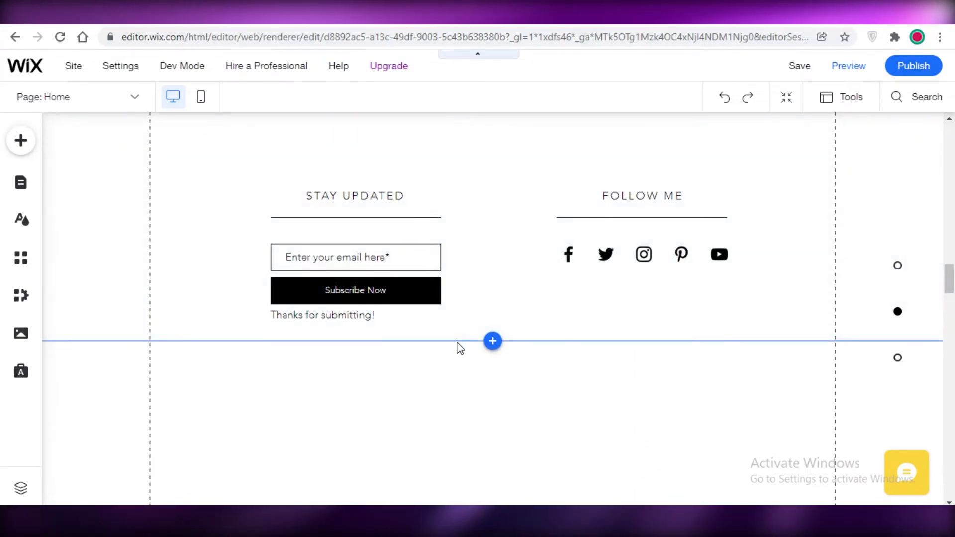
pyautogui.click(455, 328)
pyautogui.click(439, 228)
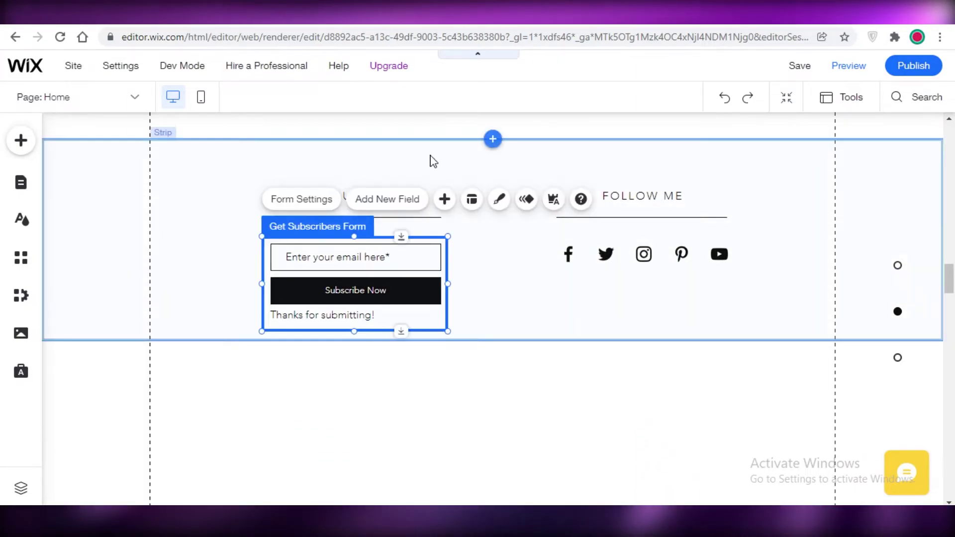
pyautogui.scroll(5, 434, 168)
pyautogui.moveTo(381, 297); pyautogui.dragTo(373, 400)
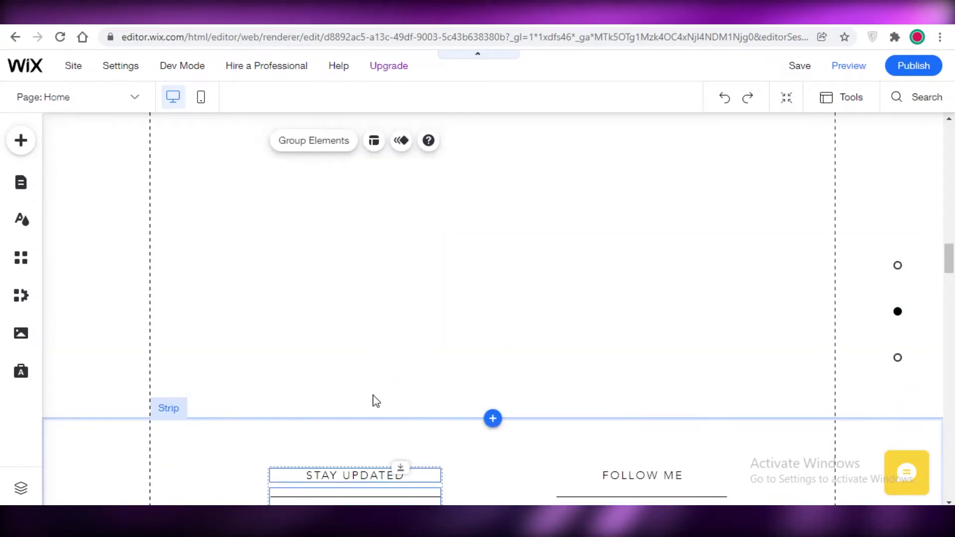
pyautogui.scroll(-3, 454, 373)
pyautogui.scroll(5, 476, 266)
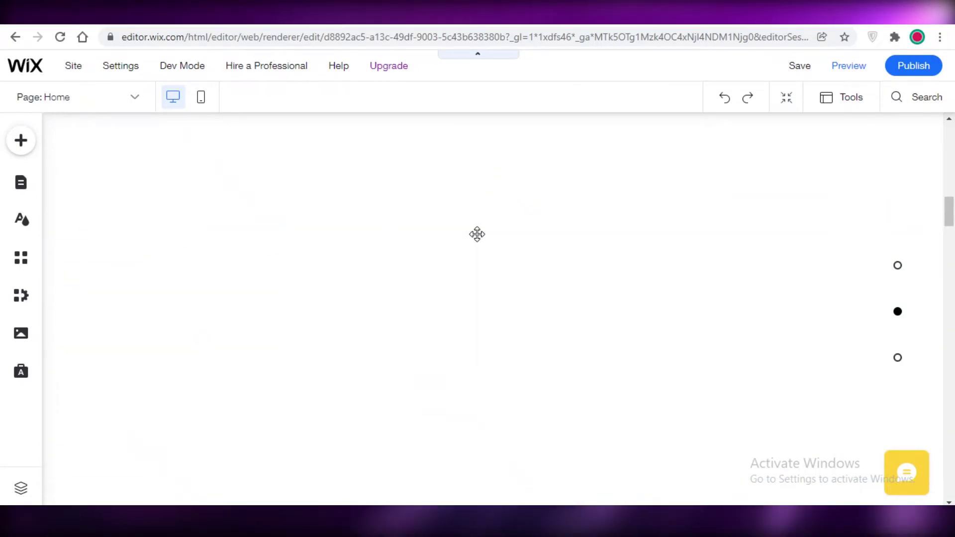
pyautogui.scroll(-3, 484, 275)
pyautogui.scroll(5, 500, 250)
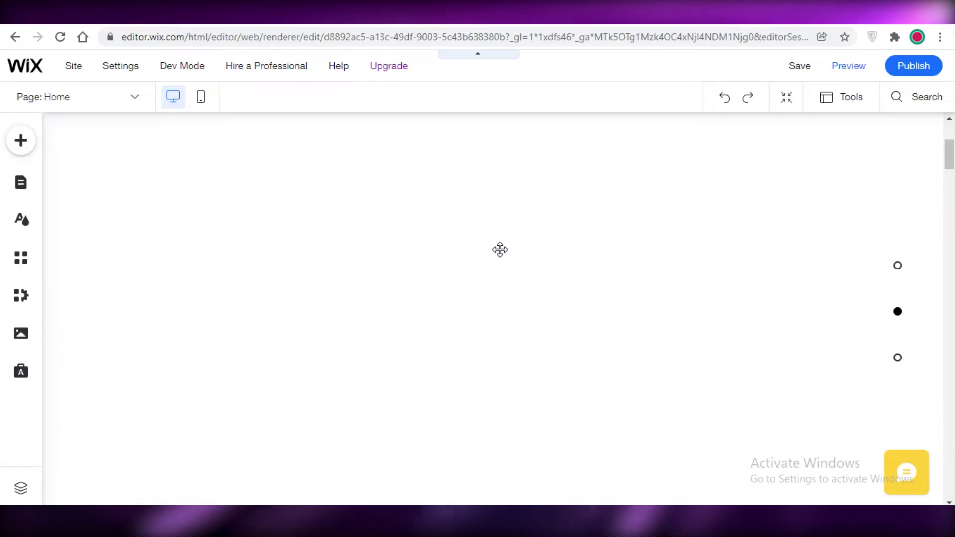
pyautogui.scroll(5, 500, 249)
pyautogui.scroll(-10, 457, 387)
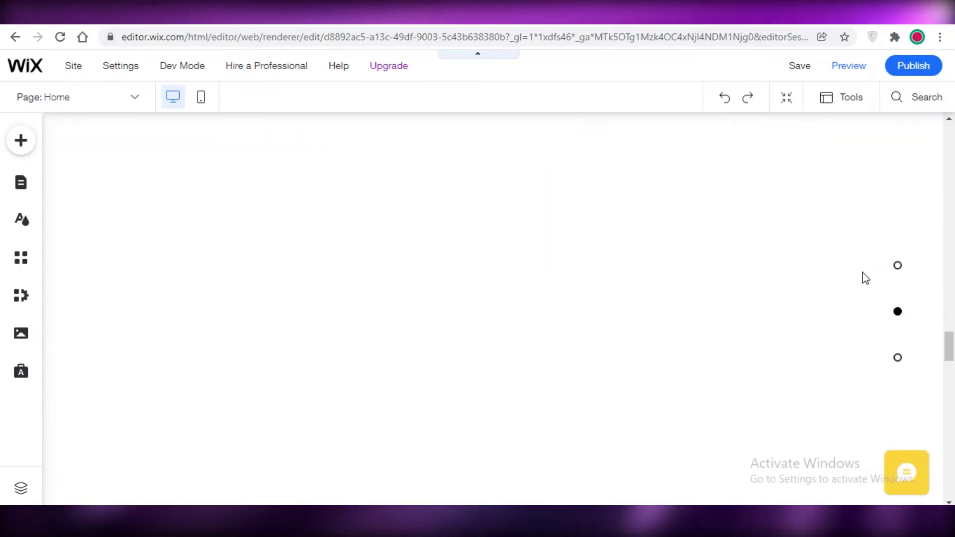
pyautogui.scroll(-5, 861, 277)
pyautogui.click(898, 316)
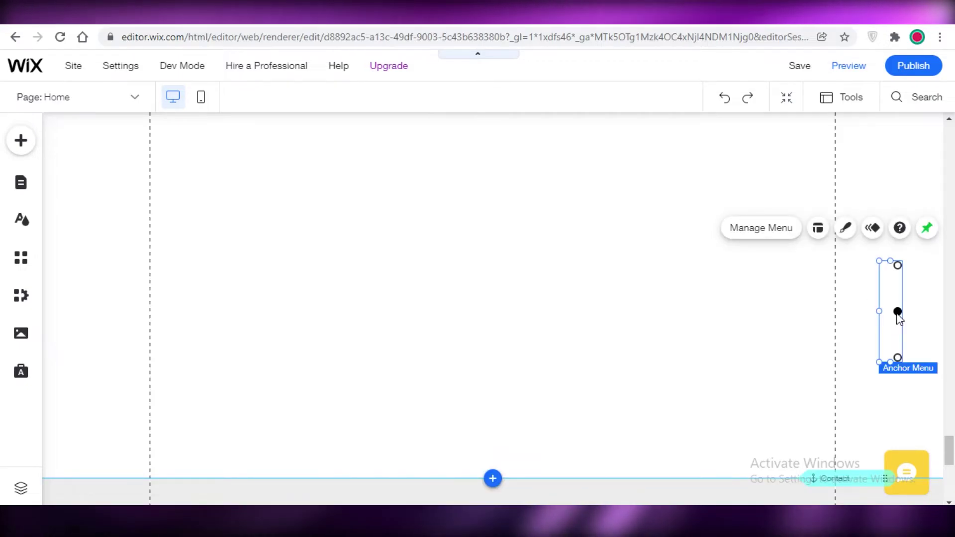
pyautogui.press('Escape')
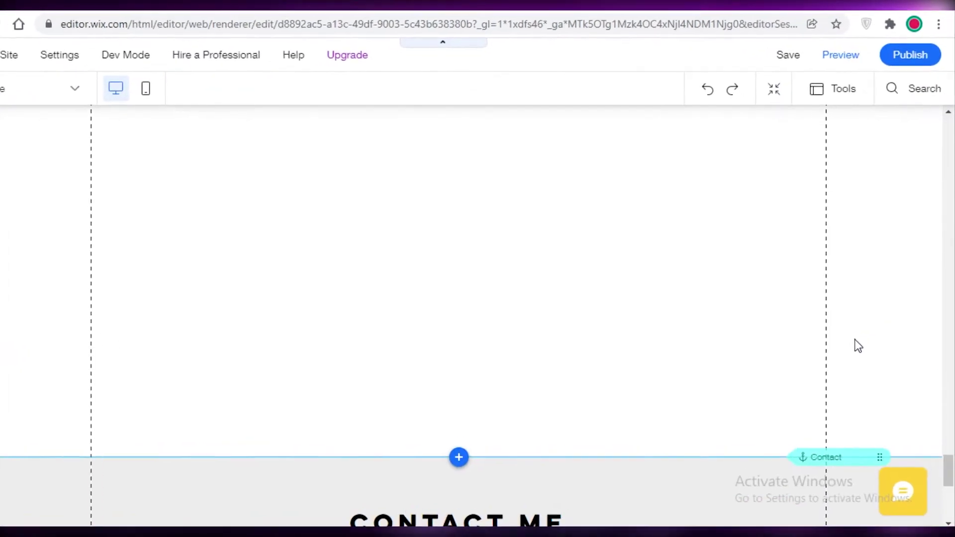
# - Delete the Contact Me section with its form and return to the page top
pyautogui.scroll(-5, 858, 346)
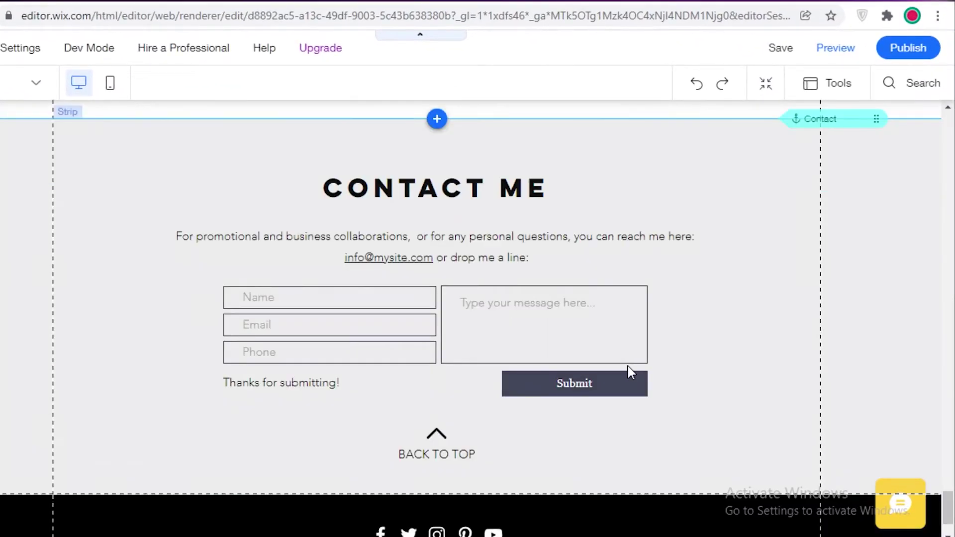
pyautogui.click(875, 121)
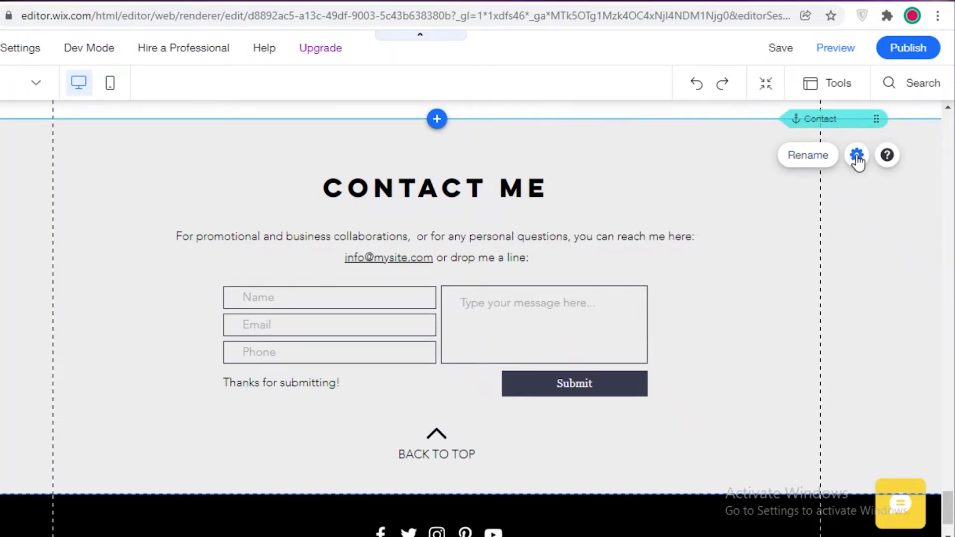
pyautogui.click(857, 157)
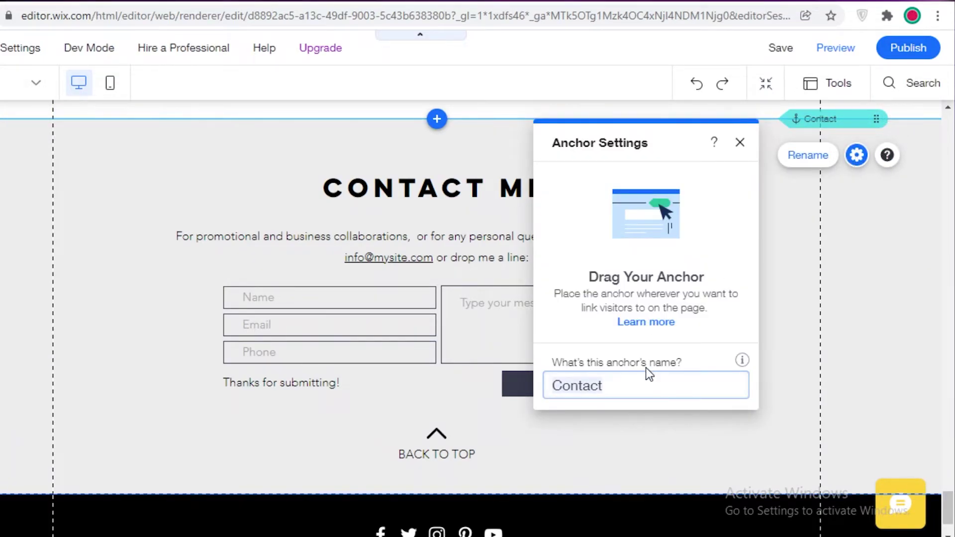
pyautogui.click(800, 206)
pyautogui.press('Delete')
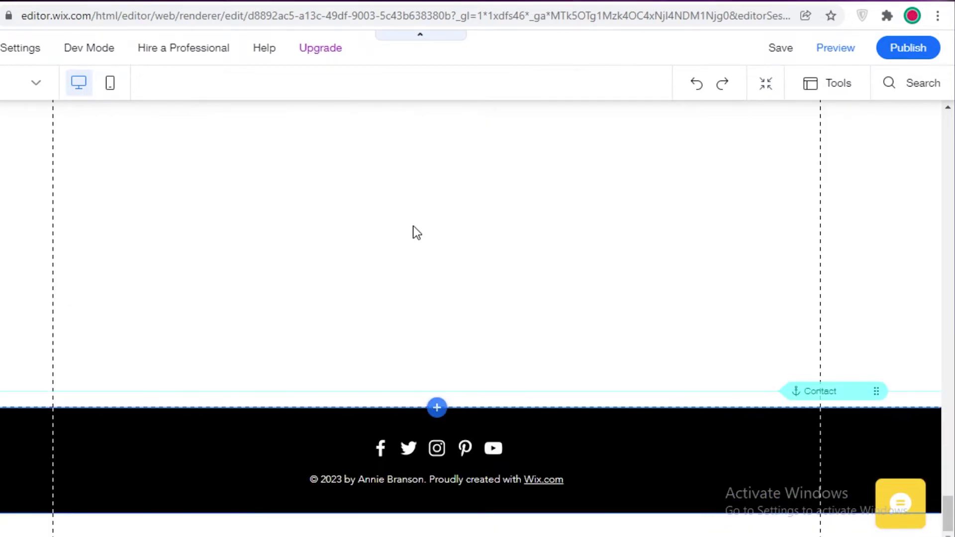
pyautogui.scroll(3, 648, 343)
pyautogui.scroll(3, 666, 366)
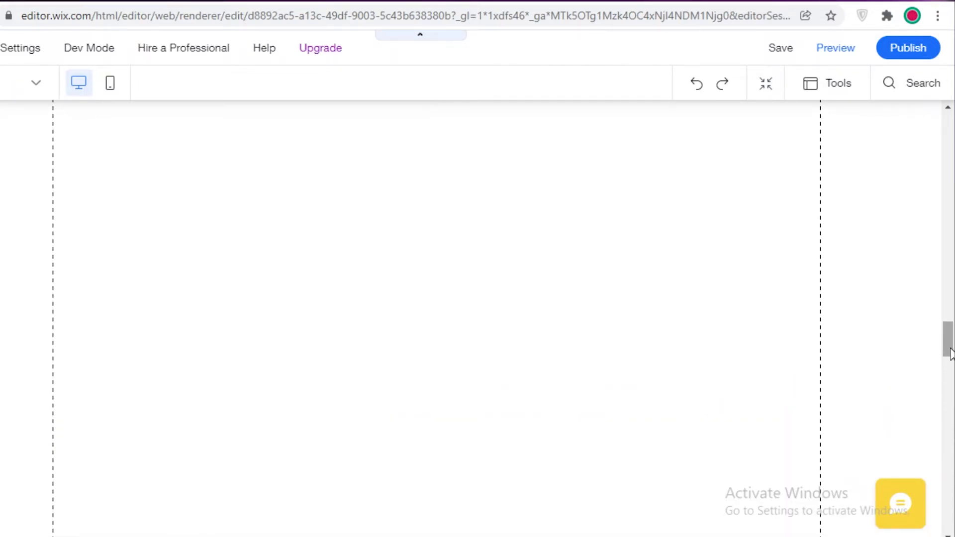
pyautogui.moveTo(949, 348); pyautogui.dragTo(897, 77)
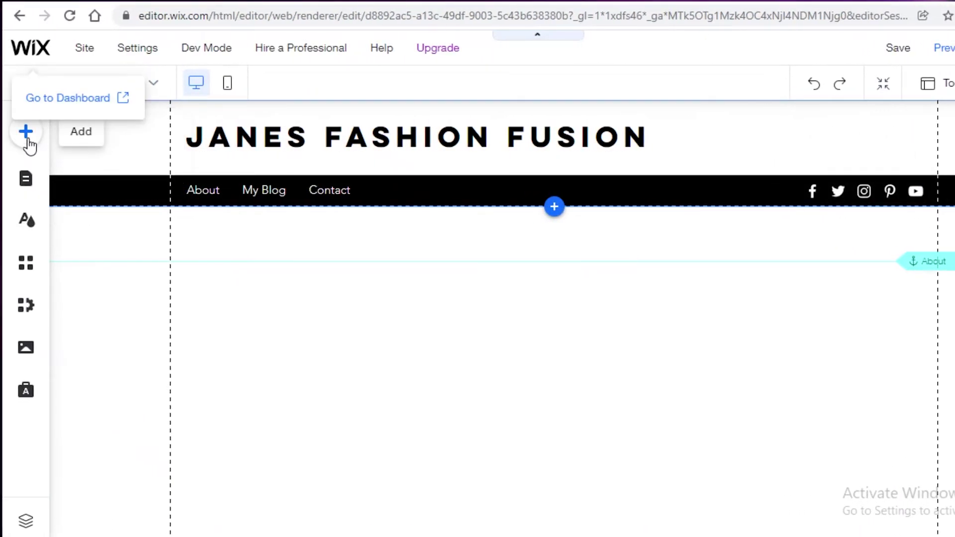
# - Add a Heading 1 text box reading 'COMING SOON!' to the Home page
pyautogui.click(28, 140)
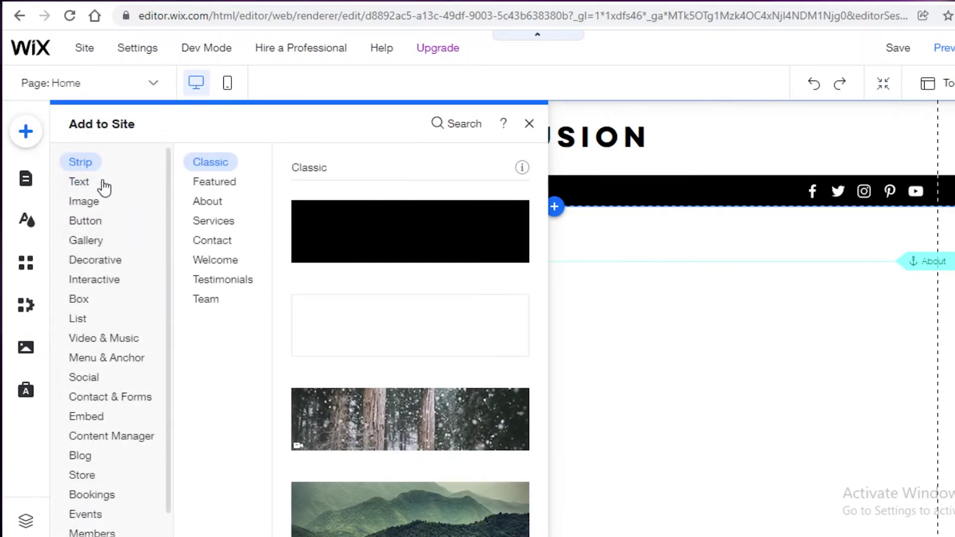
pyautogui.click(90, 188)
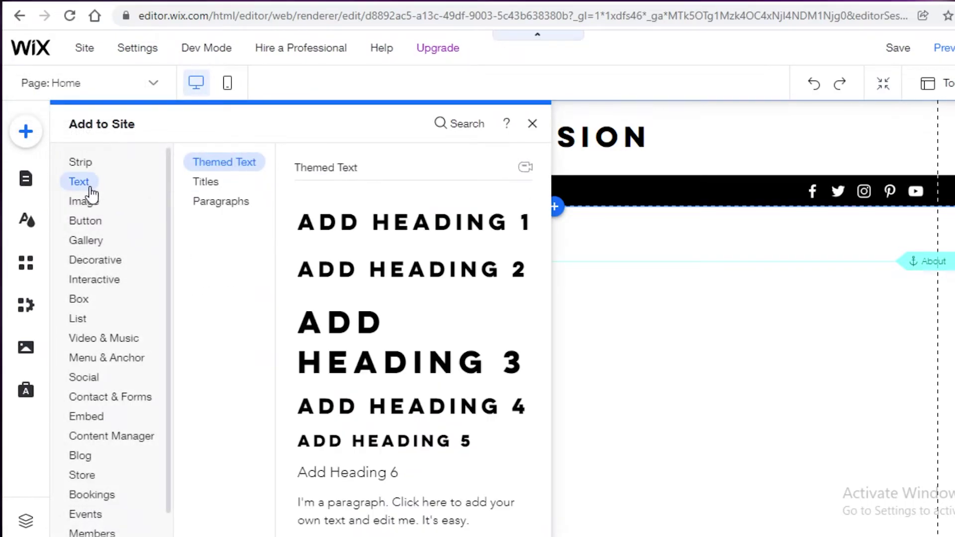
pyautogui.click(411, 222)
pyautogui.doubleClick(537, 323)
pyautogui.write('COM')
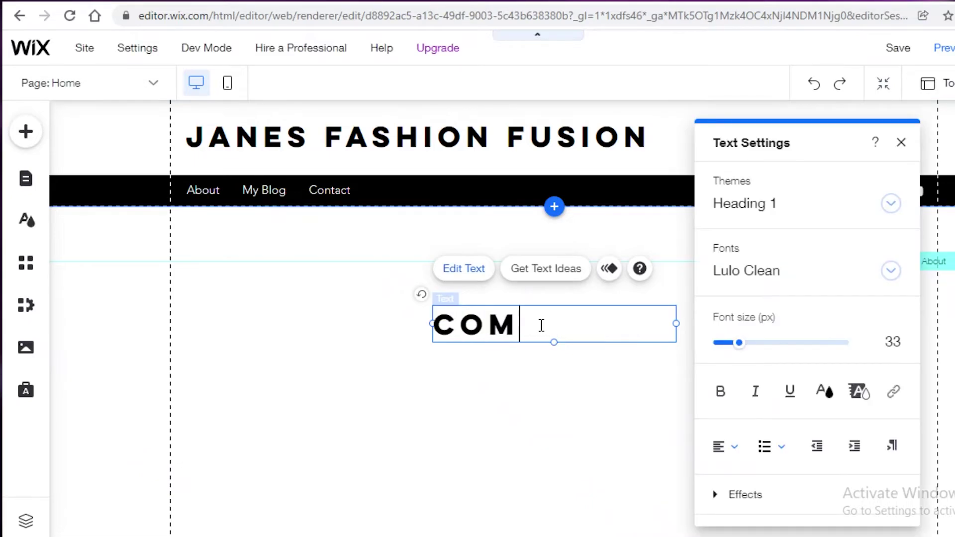
pyautogui.write('ING SO')
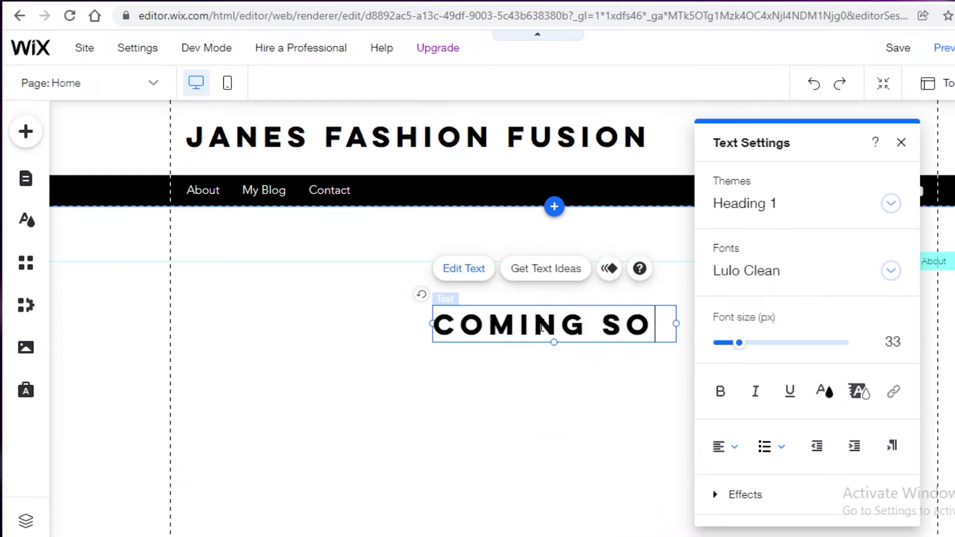
pyautogui.write('ON!')
pyautogui.click(453, 394)
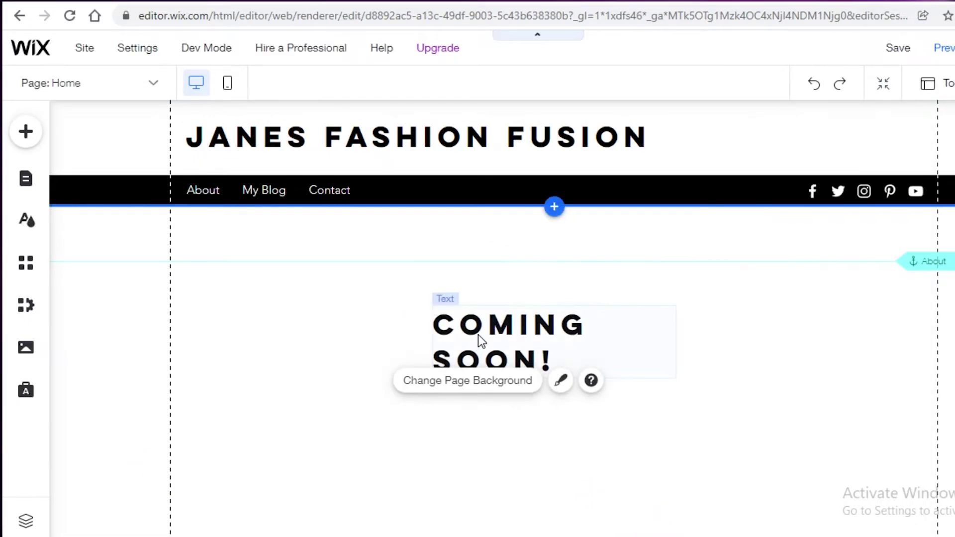
# - Move the heading to the left, resize its box to 397 wide, and set font size 82
pyautogui.moveTo(480, 341); pyautogui.dragTo(234, 318)
pyautogui.moveTo(437, 327); pyautogui.dragTo(758, 336)
pyautogui.moveTo(504, 314); pyautogui.dragTo(504, 314)
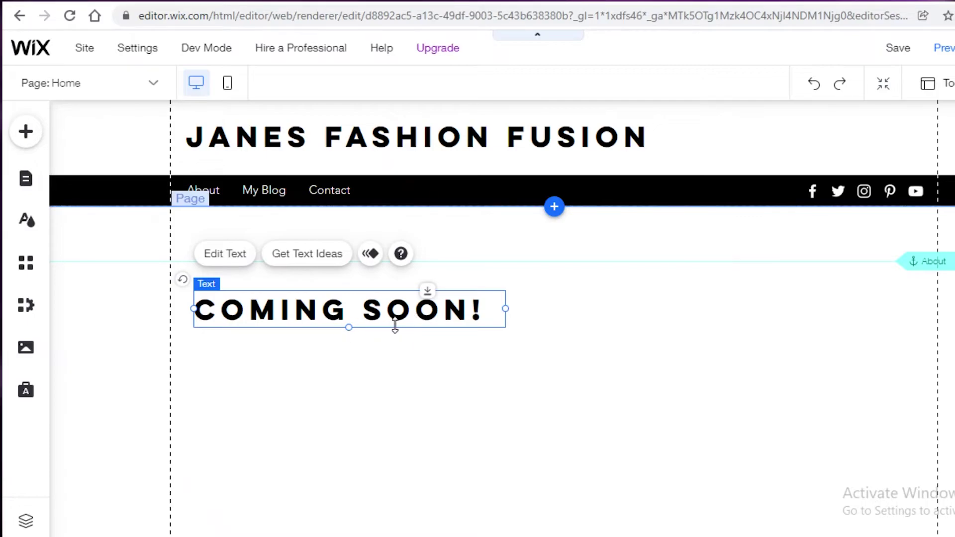
pyautogui.doubleClick(489, 316)
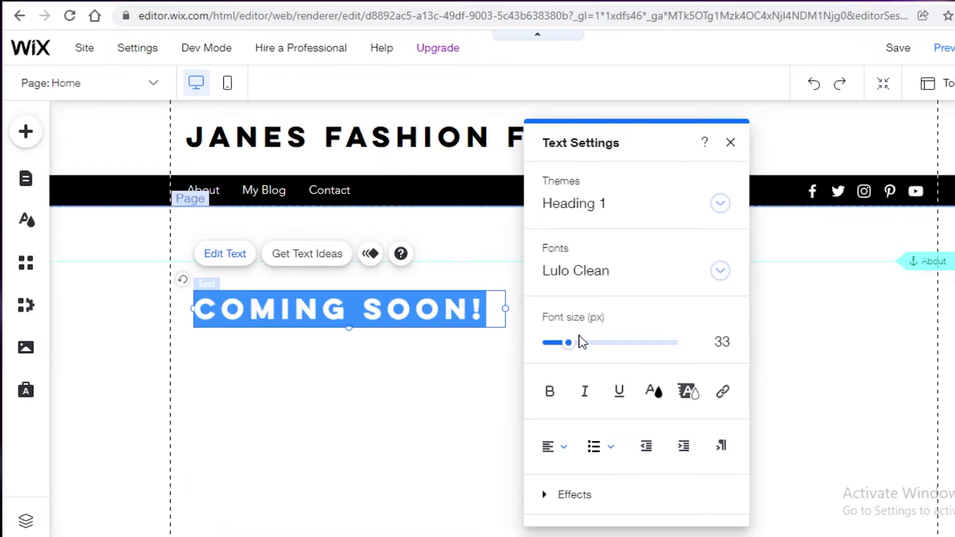
pyautogui.moveTo(568, 342); pyautogui.dragTo(603, 343)
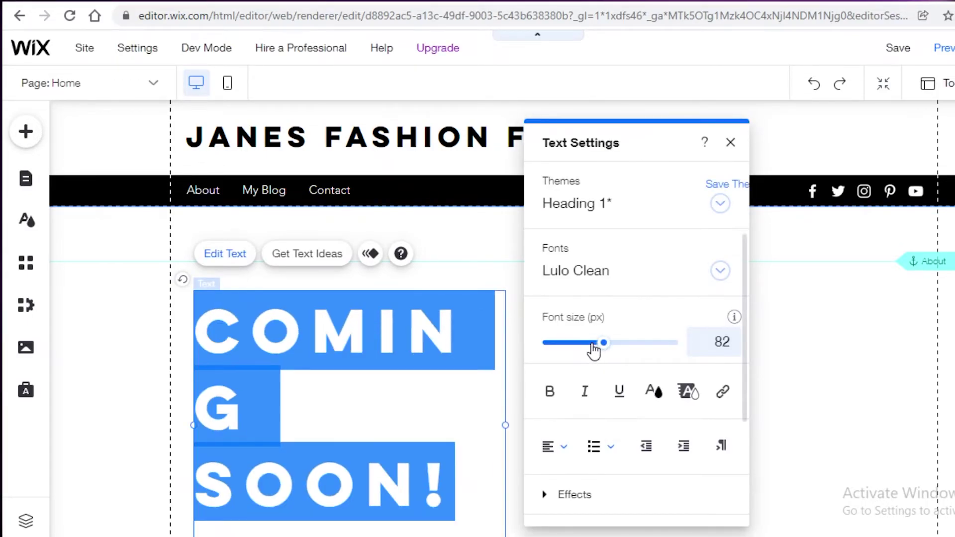
pyautogui.click(75, 337)
pyautogui.scroll(-6, 607, 219)
# - Publish the site and choose View Site in the Congratulations dialog
pyautogui.scroll(1, 674, 248)
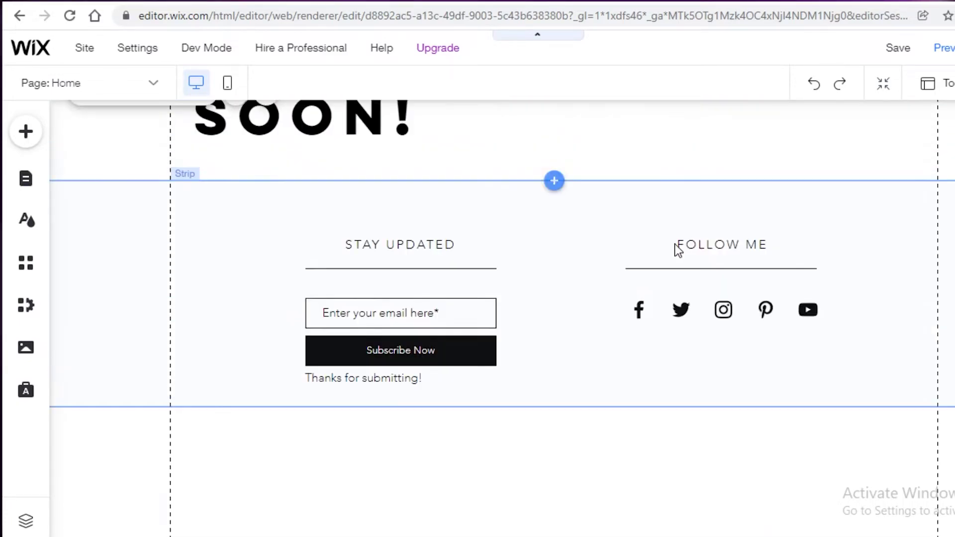
pyautogui.scroll(5, 674, 244)
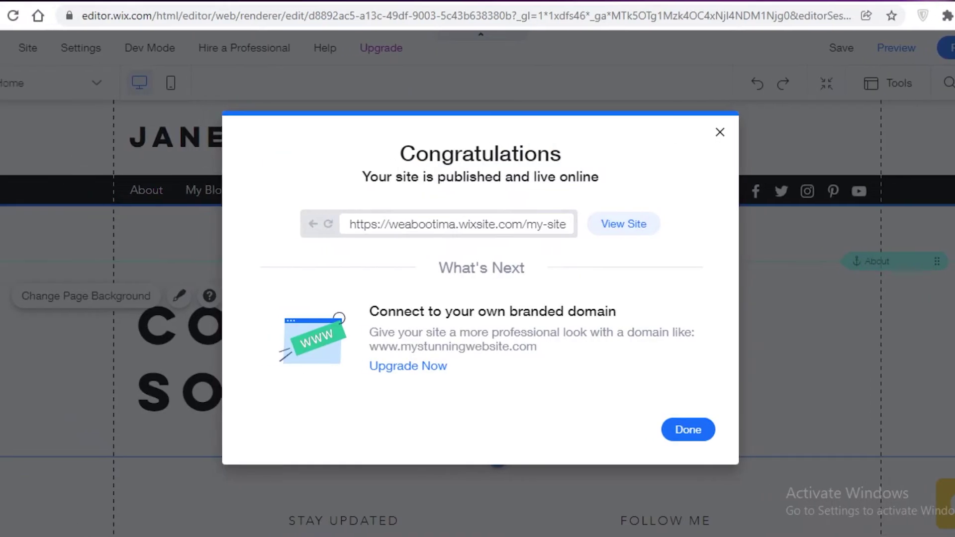
pyautogui.click(623, 224)
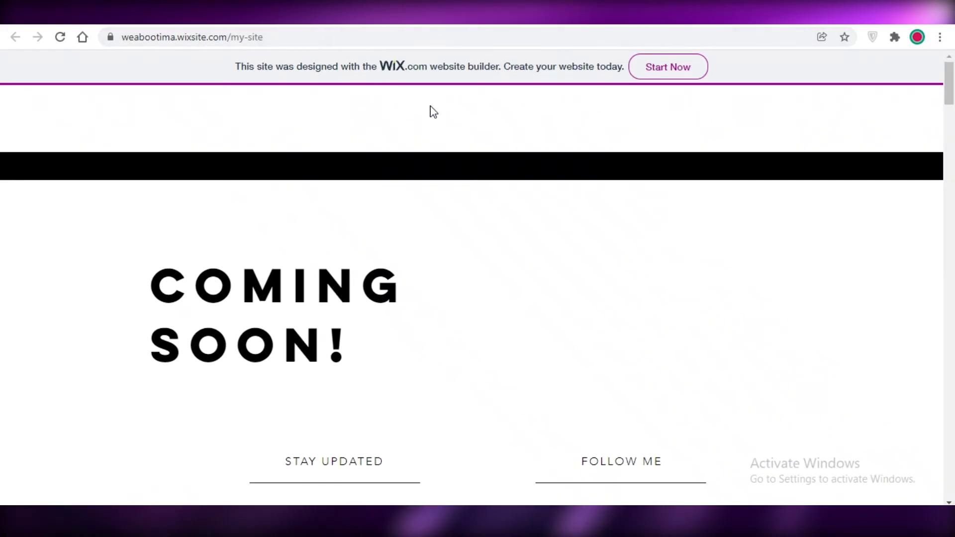
# - View the live site's My Blog page, then head back to the My Sites list
pyautogui.scroll(-3, 505, 181)
pyautogui.scroll(3, 498, 186)
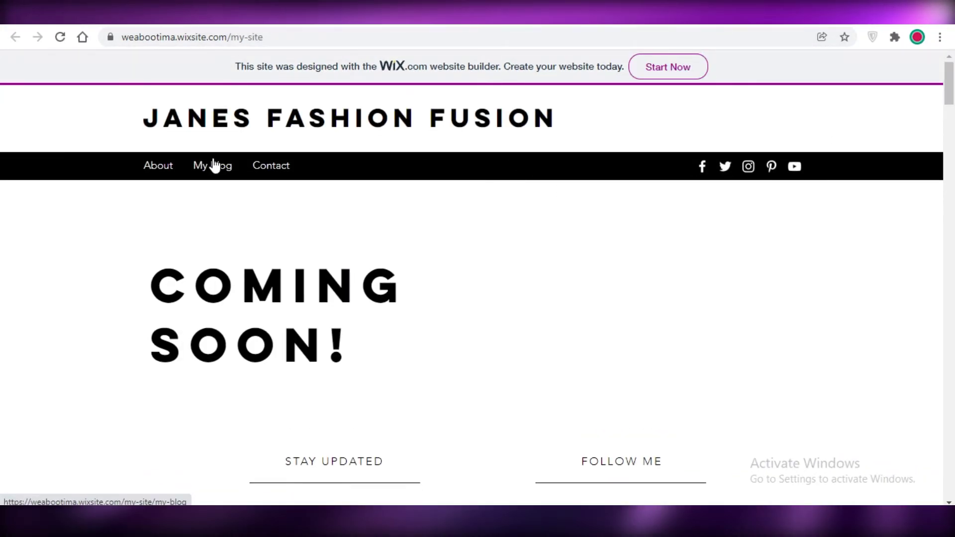
pyautogui.click(213, 165)
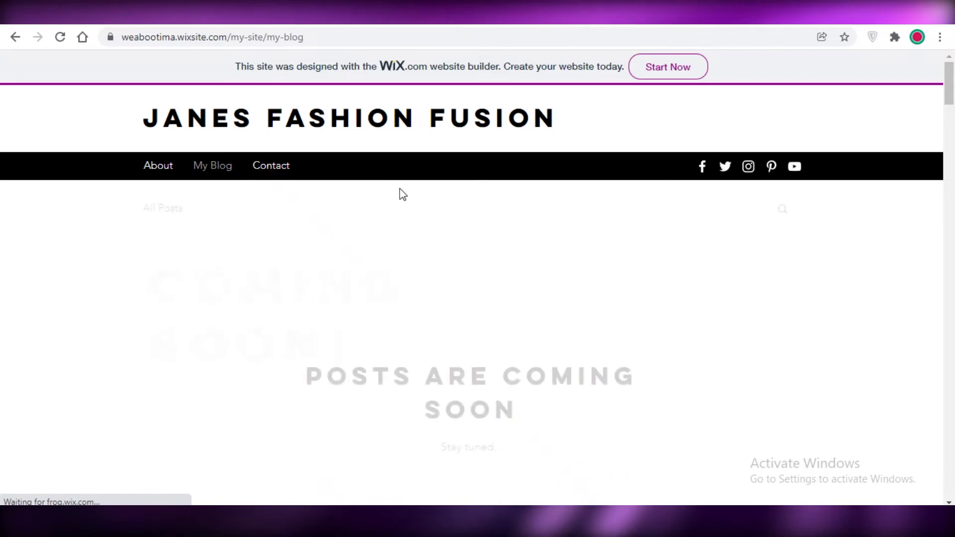
pyautogui.scroll(-5, 399, 194)
pyautogui.scroll(4, 450, 199)
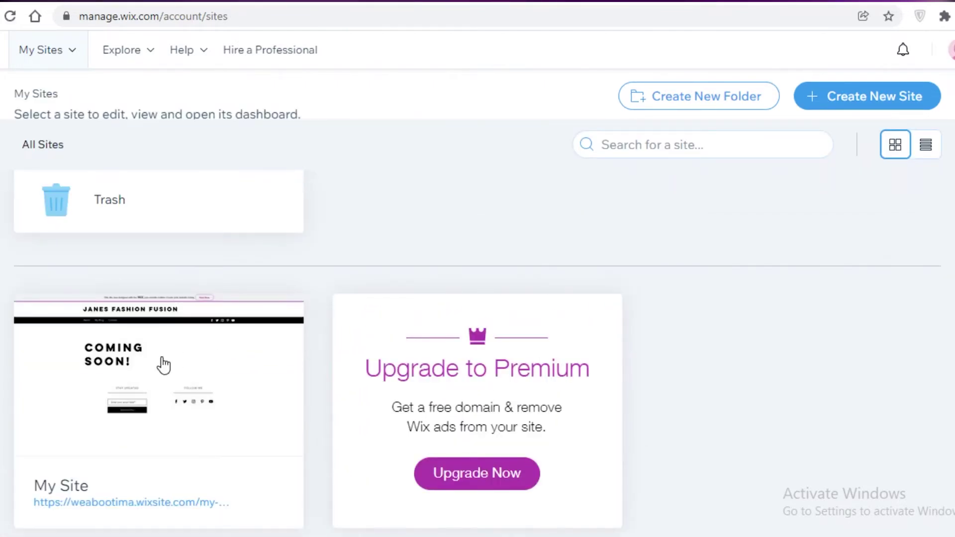
pyautogui.scroll(-3, 163, 490)
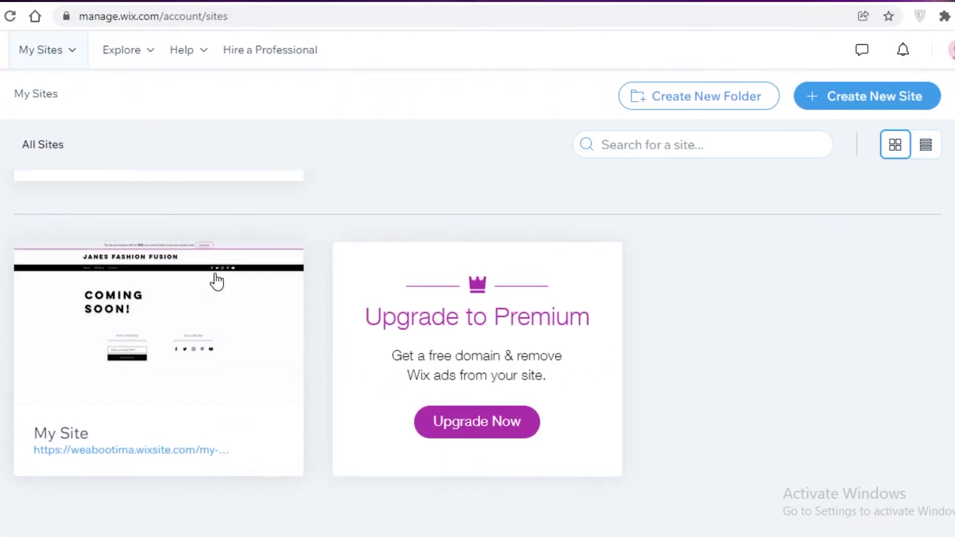
# - Open the My Site dashboard and go to the Blog's published posts list
pyautogui.click(182, 327)
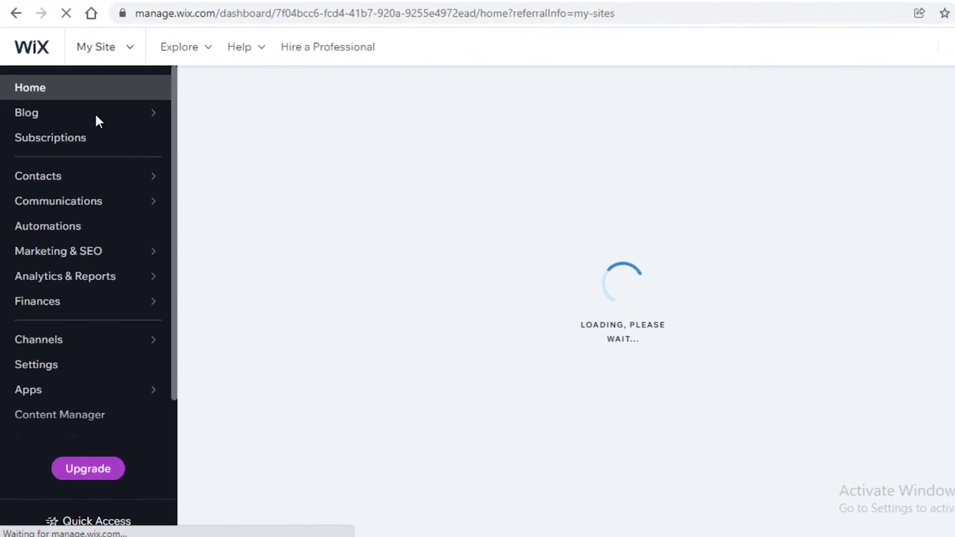
pyautogui.click(97, 117)
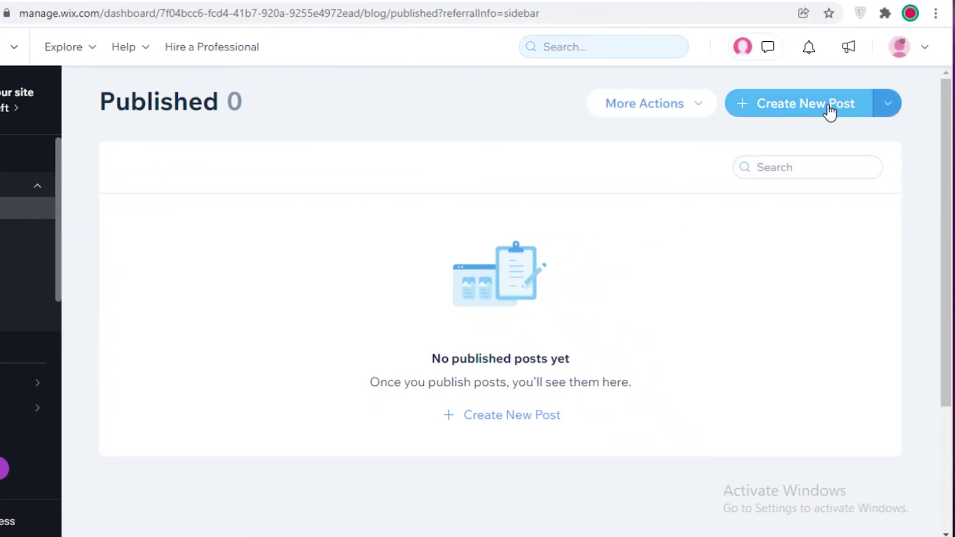
# - Create a new blog post titled 'TEST POST 1' and start its body
pyautogui.click(828, 106)
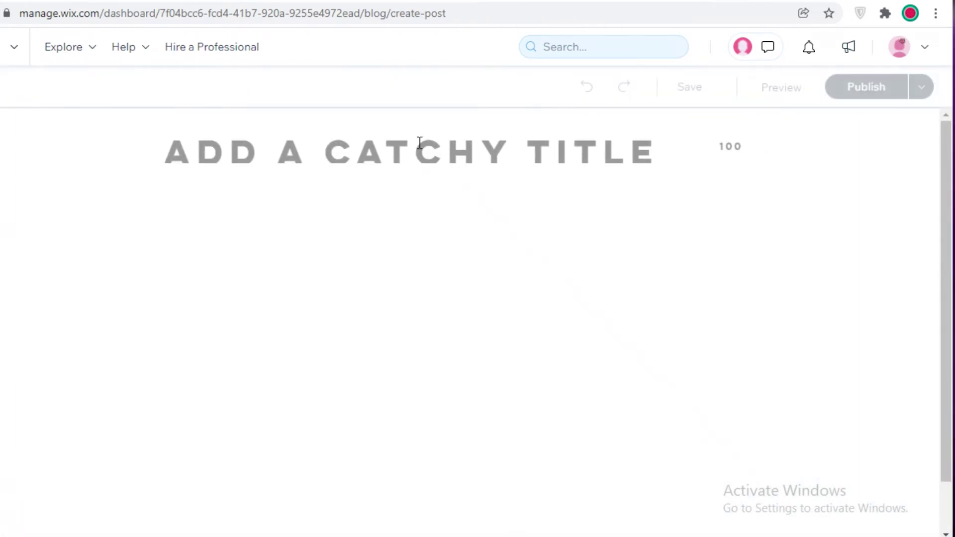
pyautogui.write('TEST POST 1')
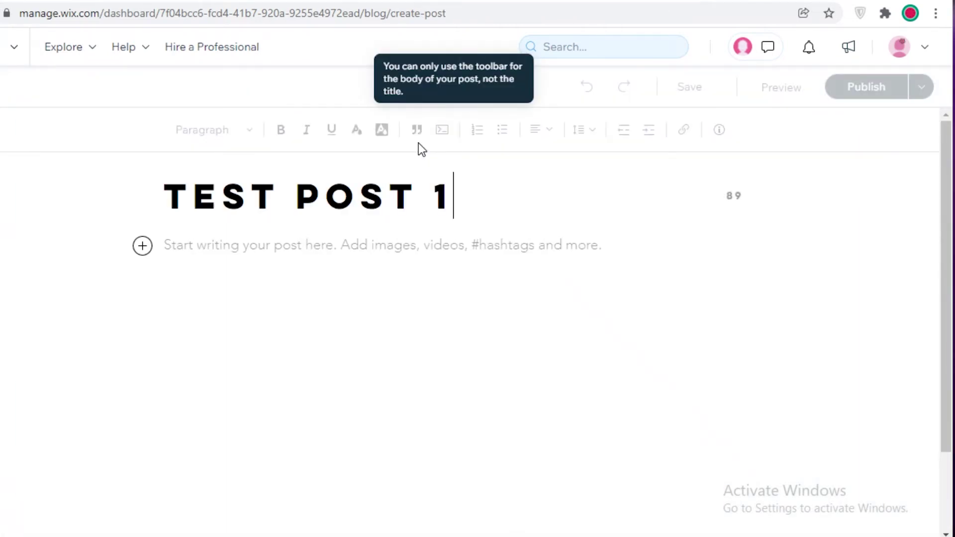
pyautogui.click(329, 265)
pyautogui.write('...')
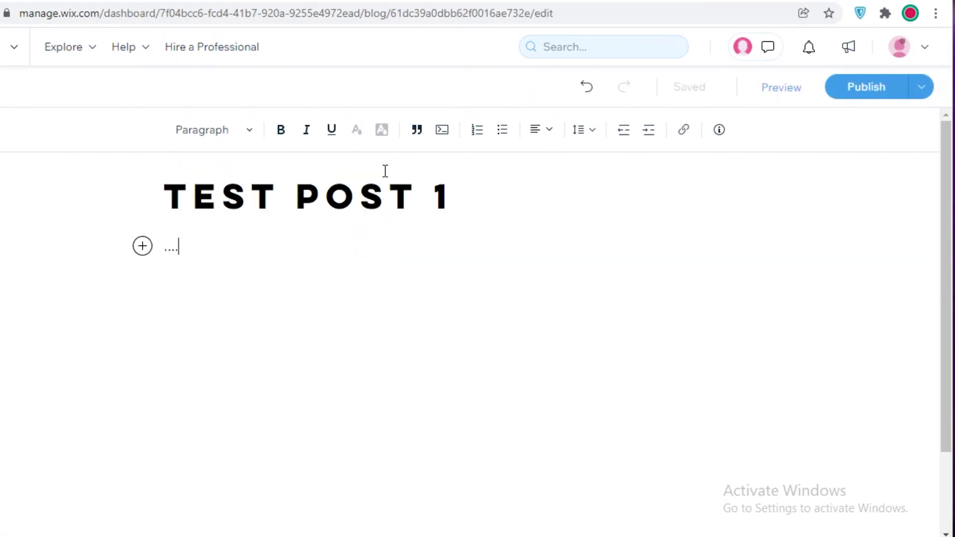
# - Add a gallery holding the Beauty Model portrait from Wix's free media
pyautogui.click(139, 247)
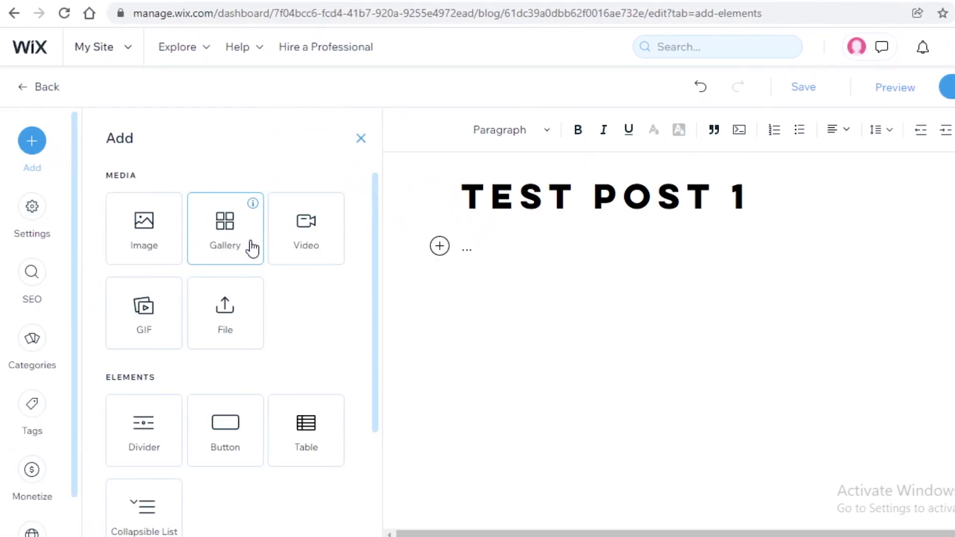
pyautogui.click(247, 230)
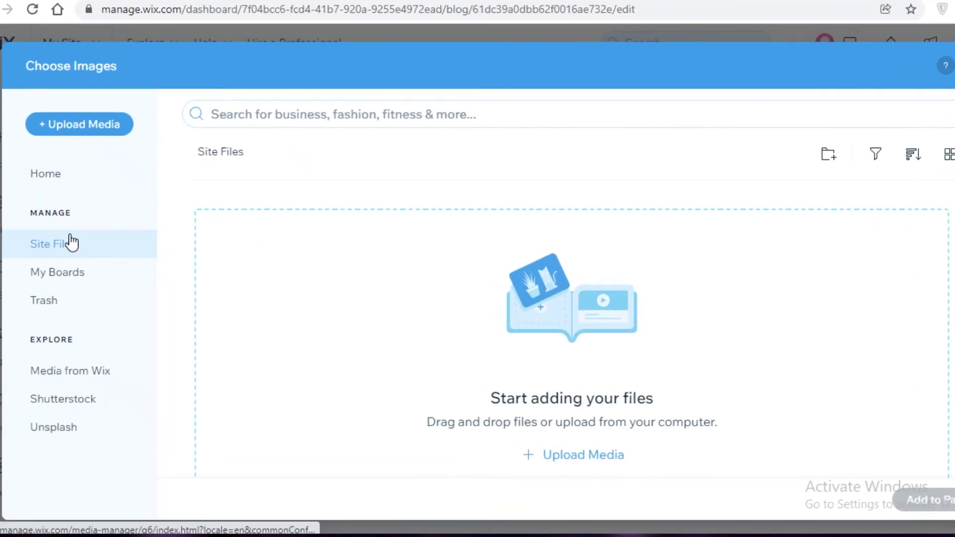
pyautogui.click(66, 382)
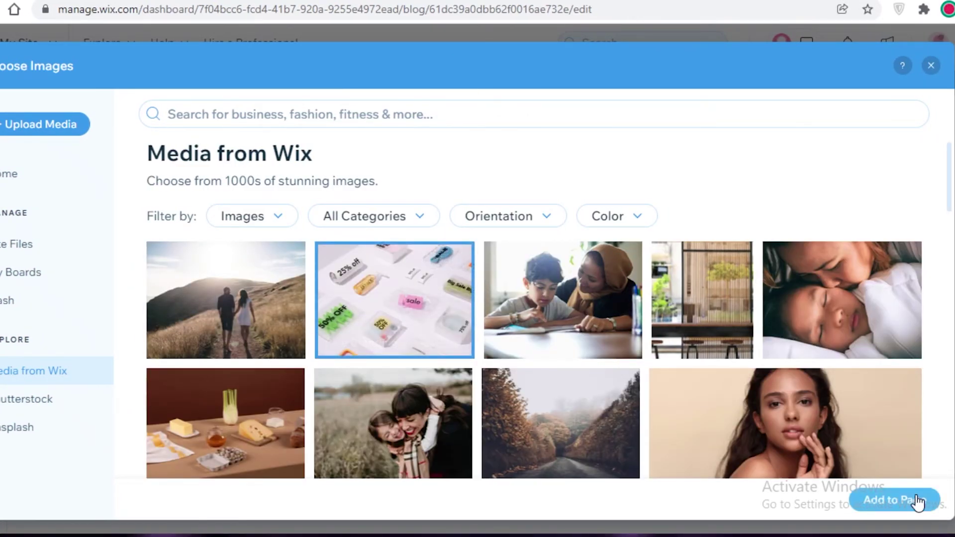
pyautogui.click(845, 437)
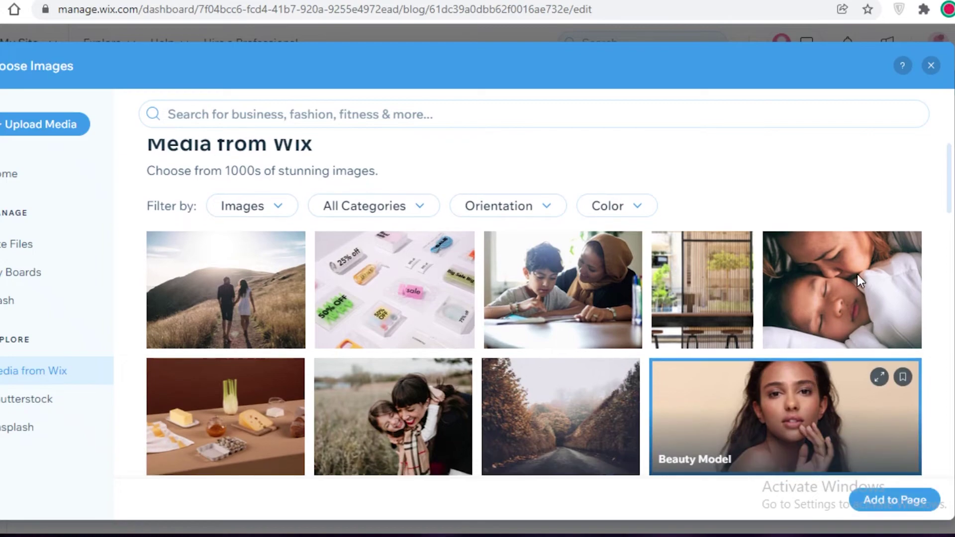
pyautogui.scroll(-1, 890, 502)
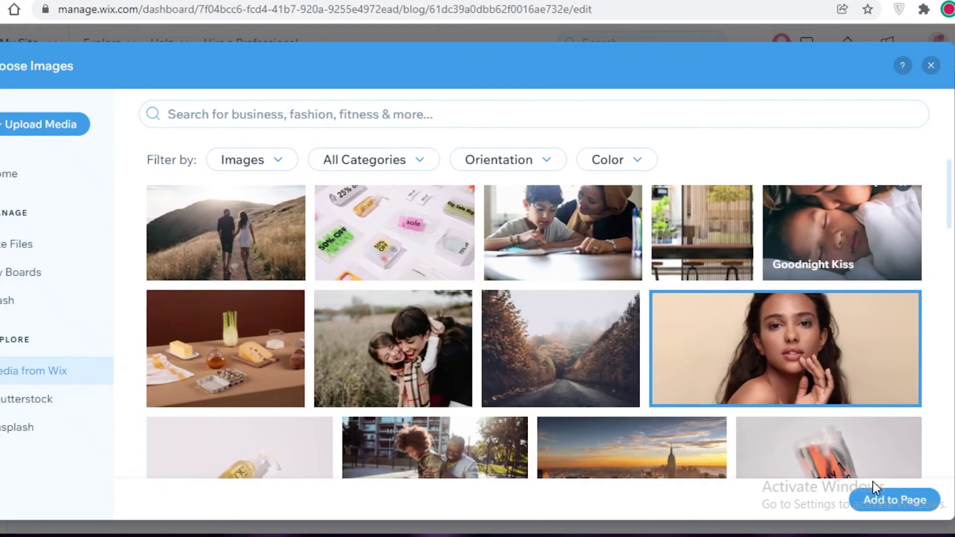
pyautogui.click(895, 500)
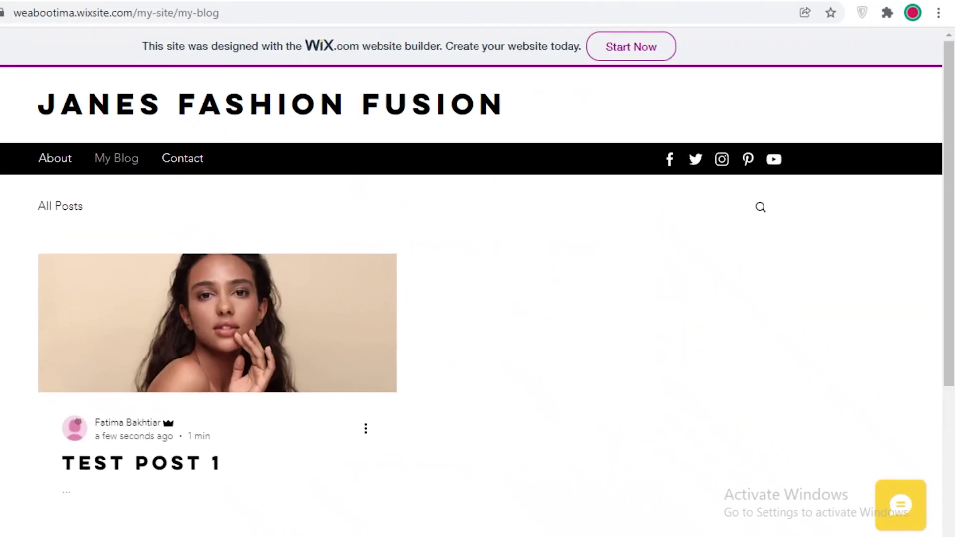
# - Review TEST POST 1 live, then start a new blank blog post
pyautogui.scroll(-3, 325, 213)
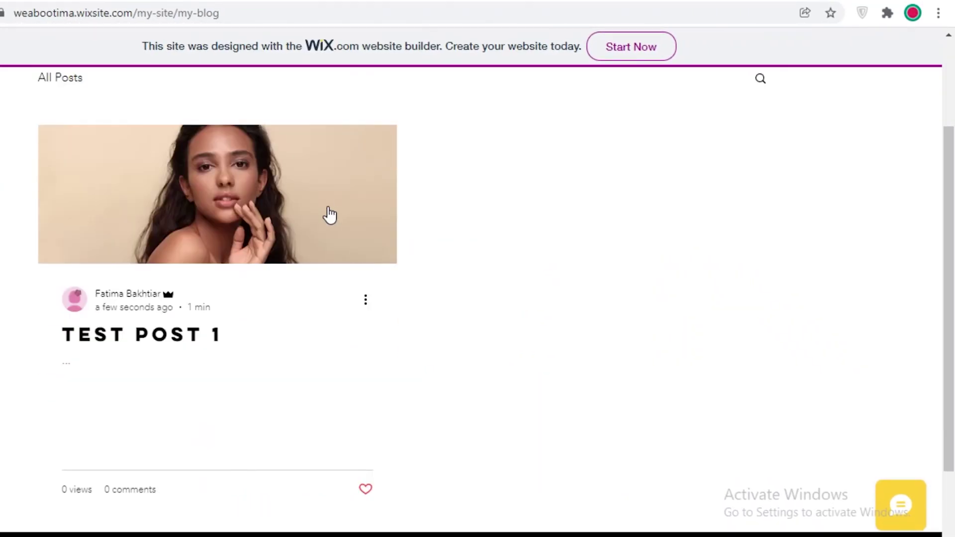
pyautogui.scroll(3, 247, 277)
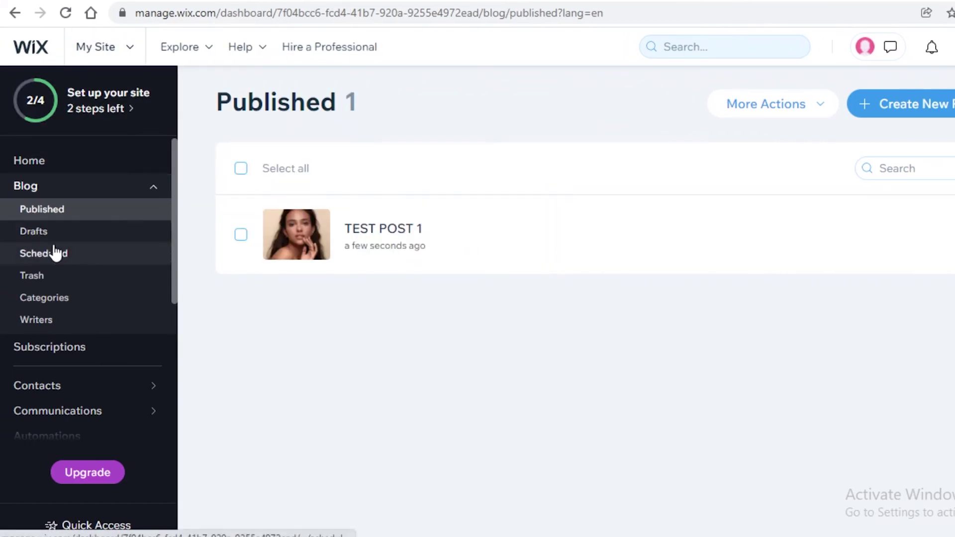
pyautogui.click(915, 104)
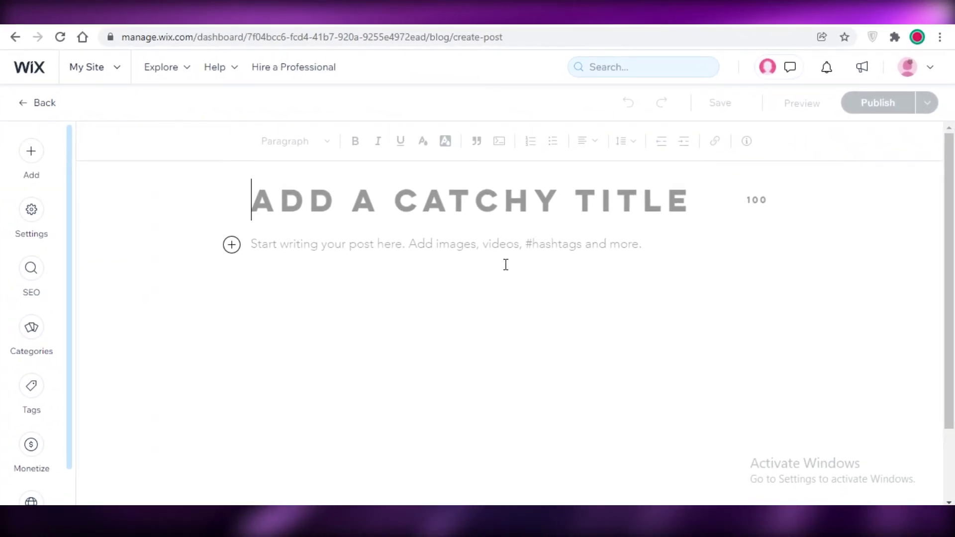
pyautogui.click(30, 210)
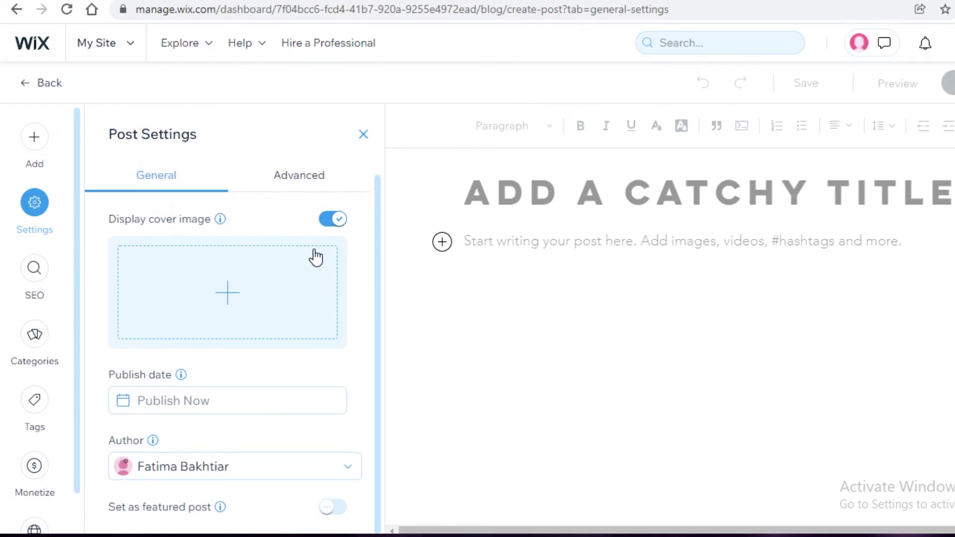
pyautogui.click(36, 294)
pyautogui.scroll(-1, 27, 330)
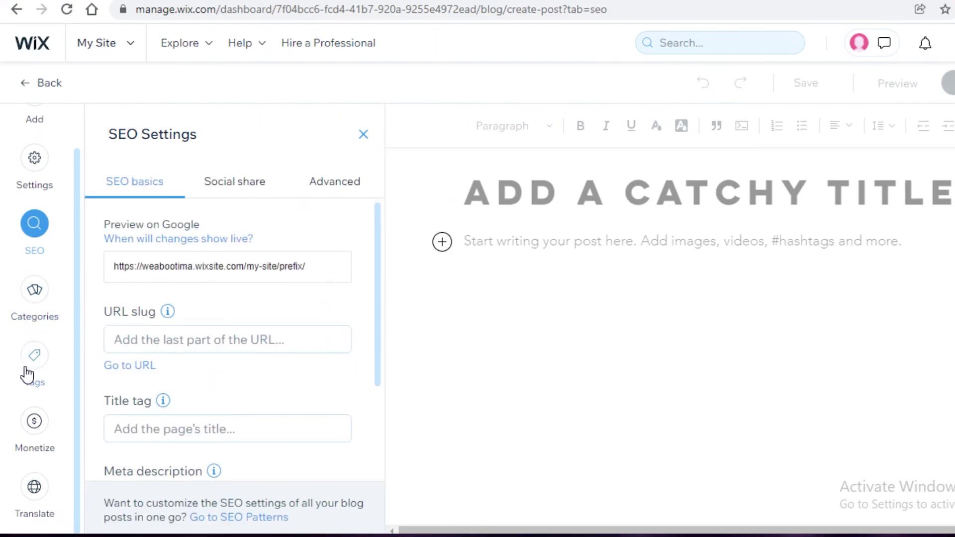
pyautogui.click(23, 432)
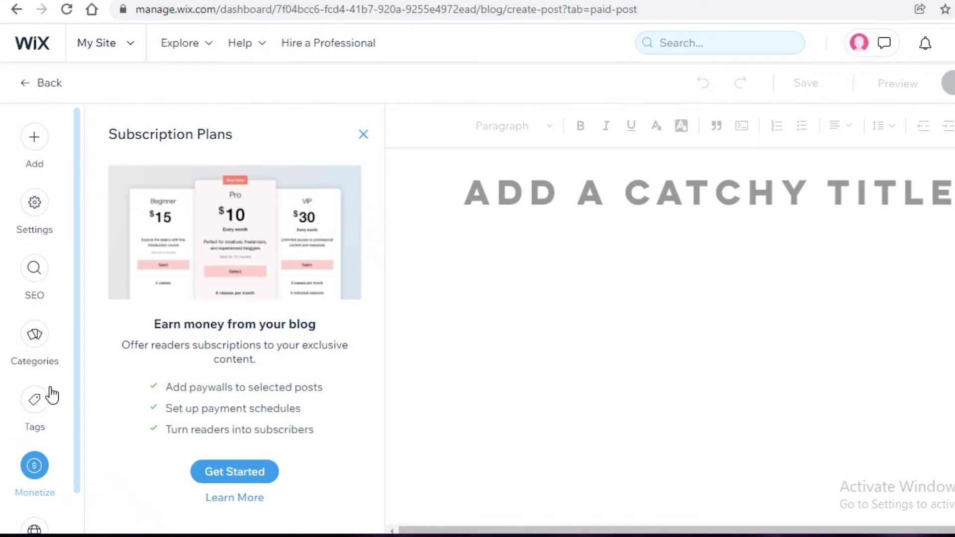
pyautogui.scroll(-1, 51, 395)
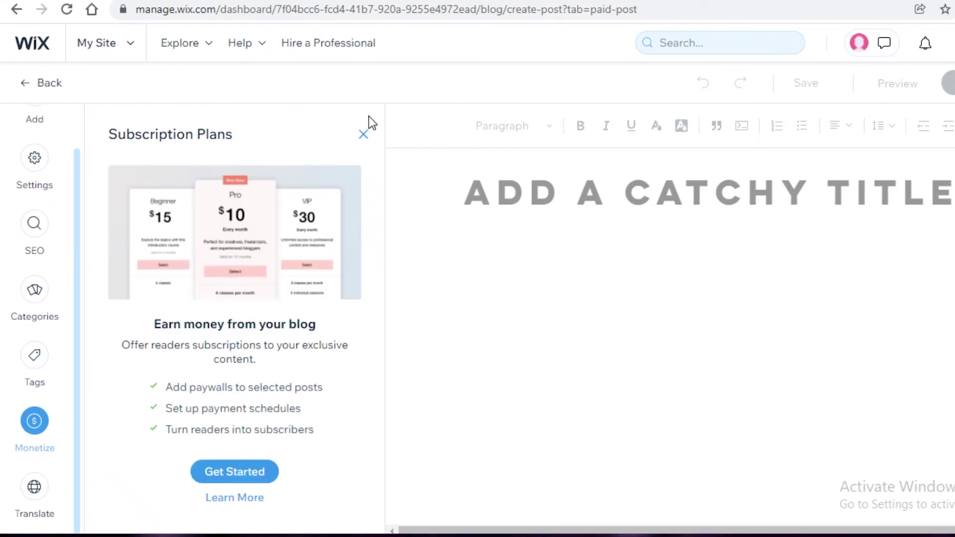
pyautogui.click(361, 134)
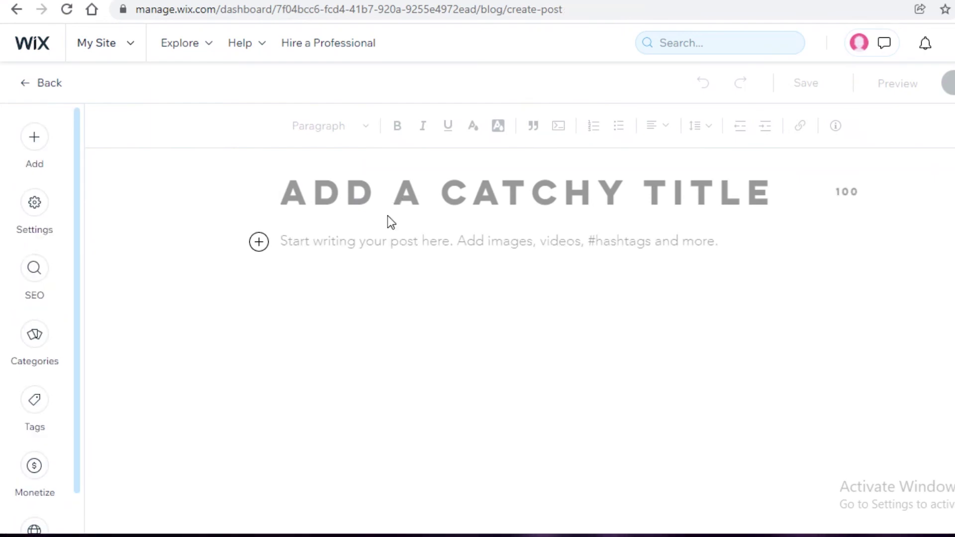
# - Switch to the 'My Blog | My Site' browser tab showing the live blog
pyautogui.click(202, 10)
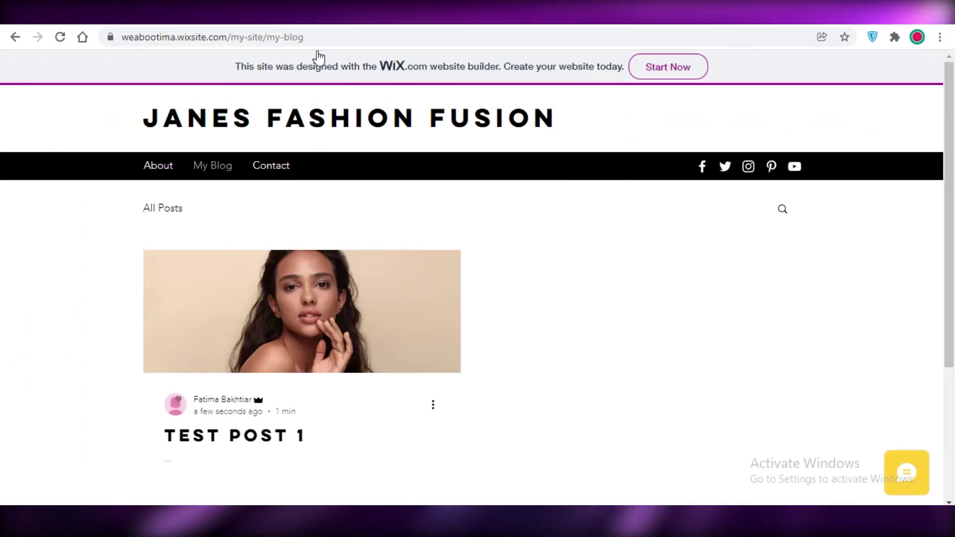